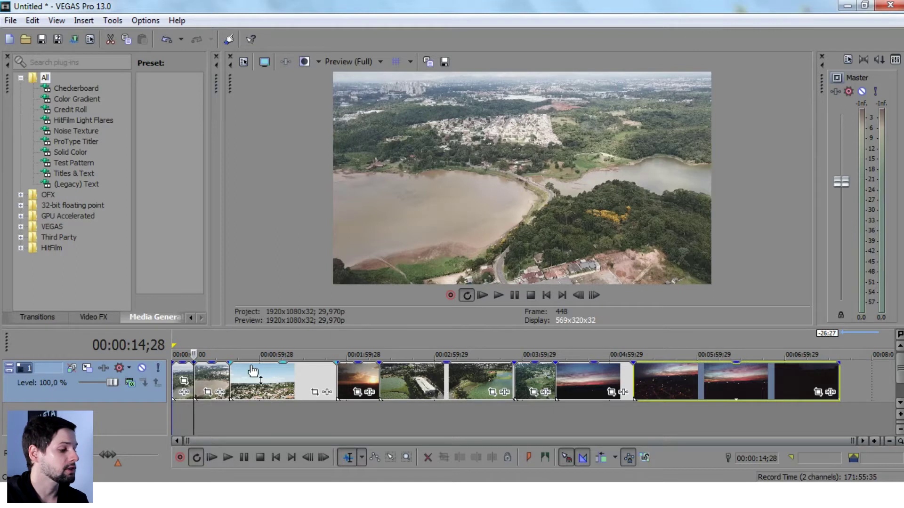
Examine the presets of the video effects from Black and White through Channel Blend
scroll(279, 395, up, 2)
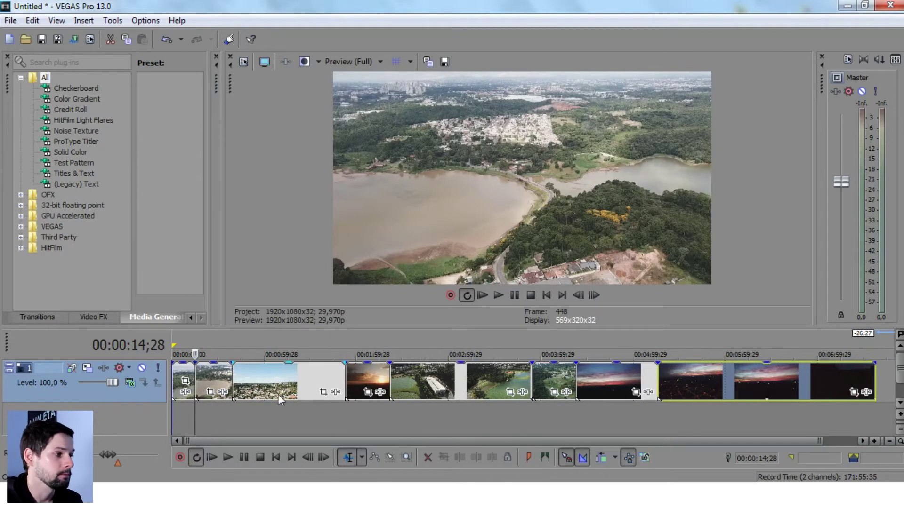
click(98, 317)
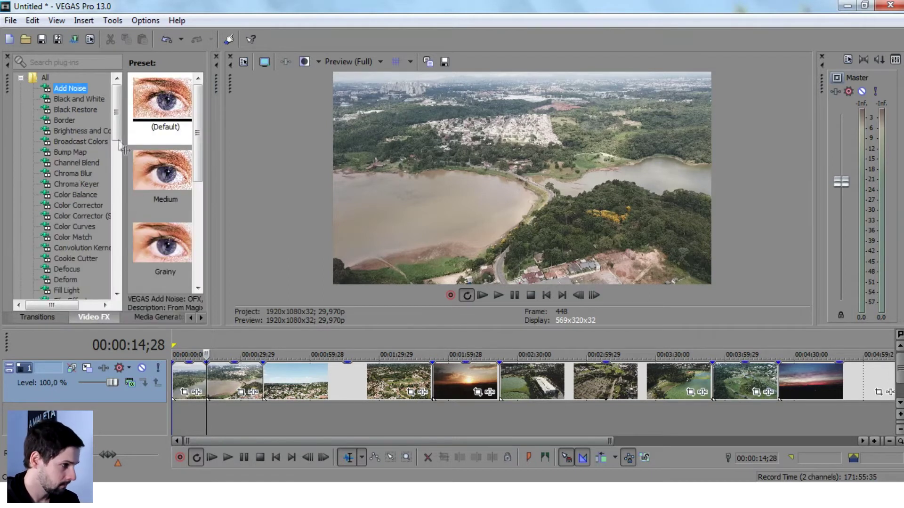
click(77, 99)
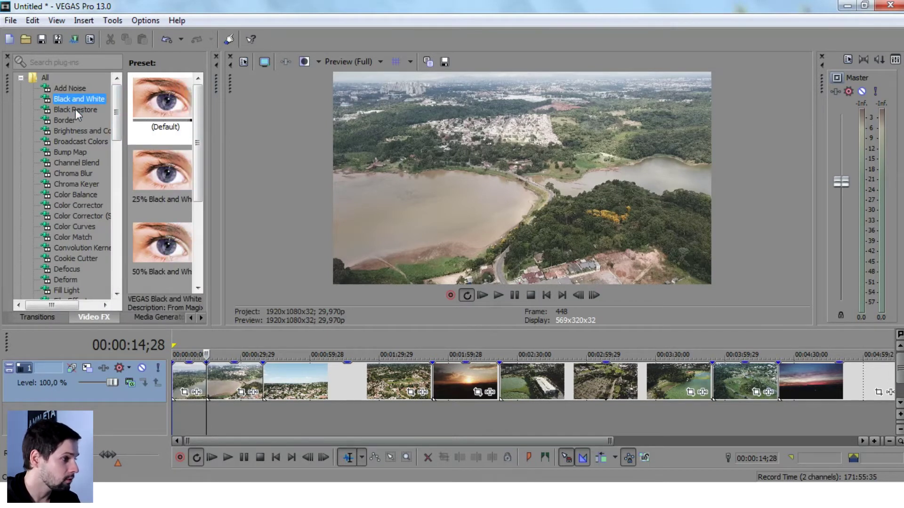
click(75, 109)
click(68, 121)
click(68, 131)
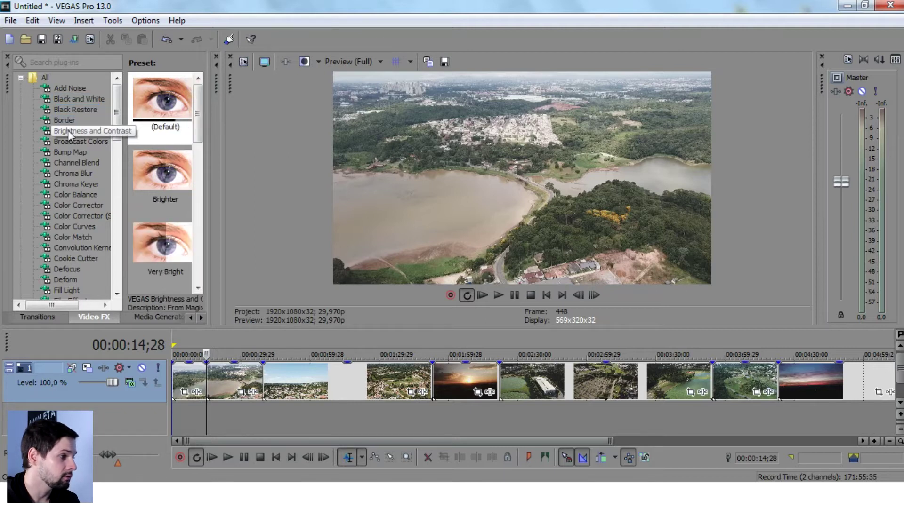
click(75, 141)
click(77, 153)
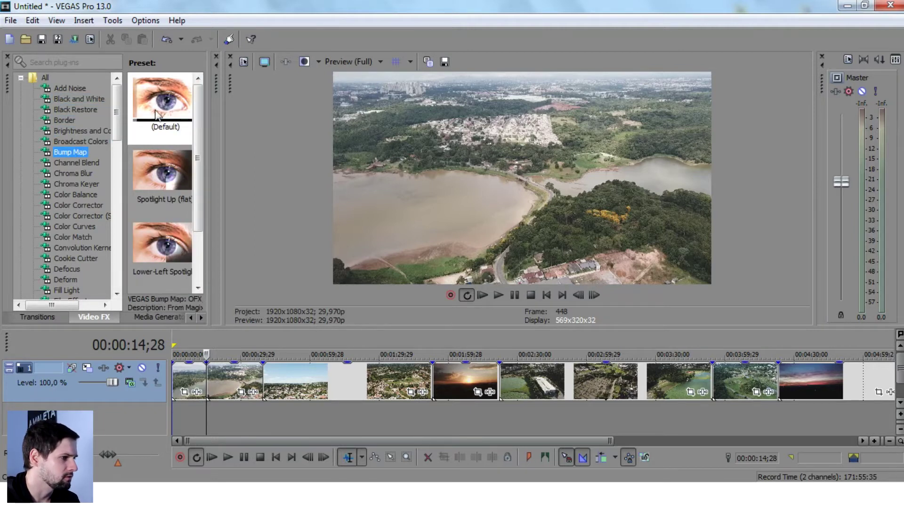
click(76, 163)
drag(120, 134, 110, 118)
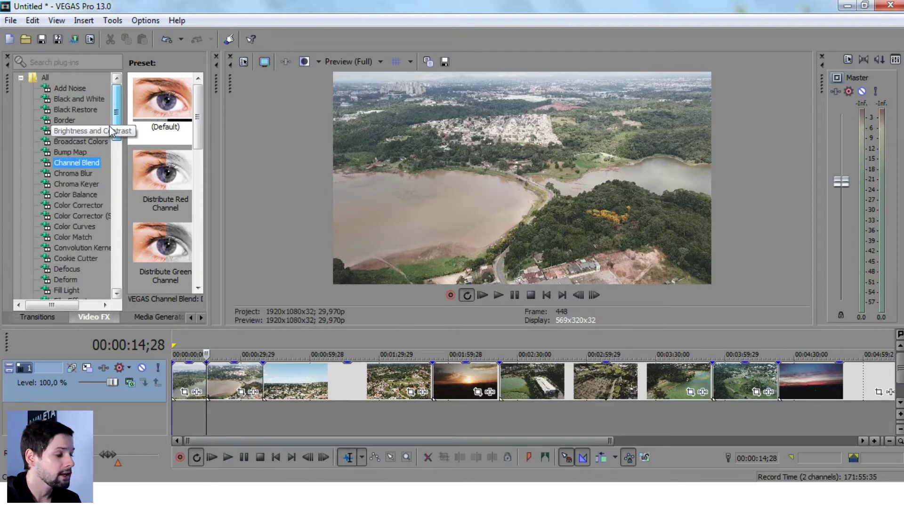
scroll(108, 112, up, 1)
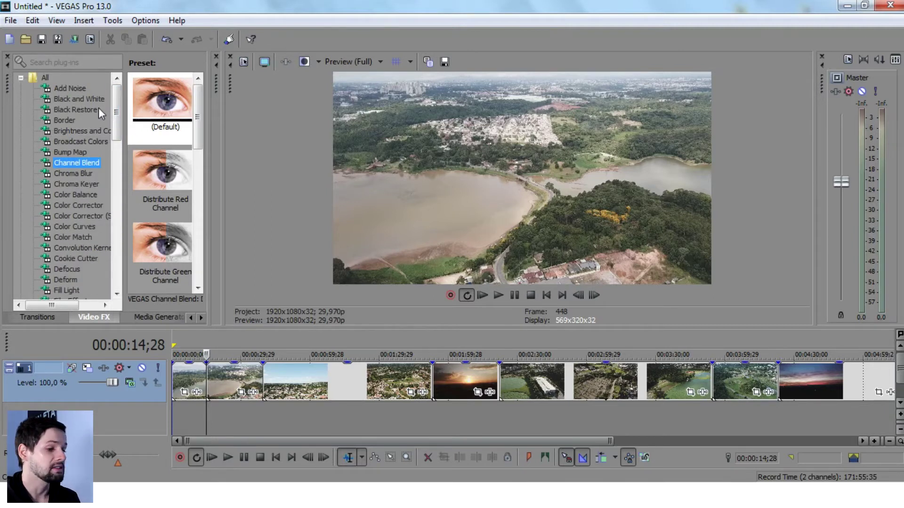
Review the presets of Black and White, Black Restore, Border, Brightness and Contrast, Broadcast Colors and Bump Map again
click(80, 99)
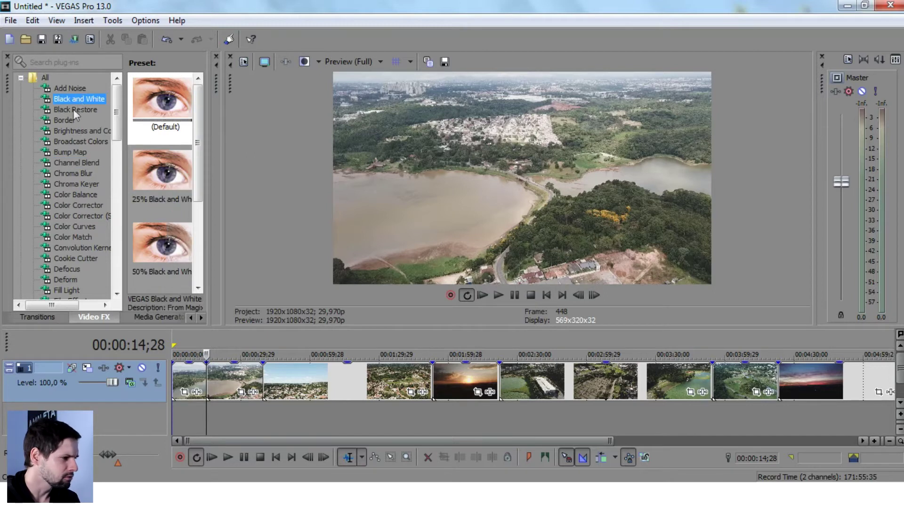
click(71, 109)
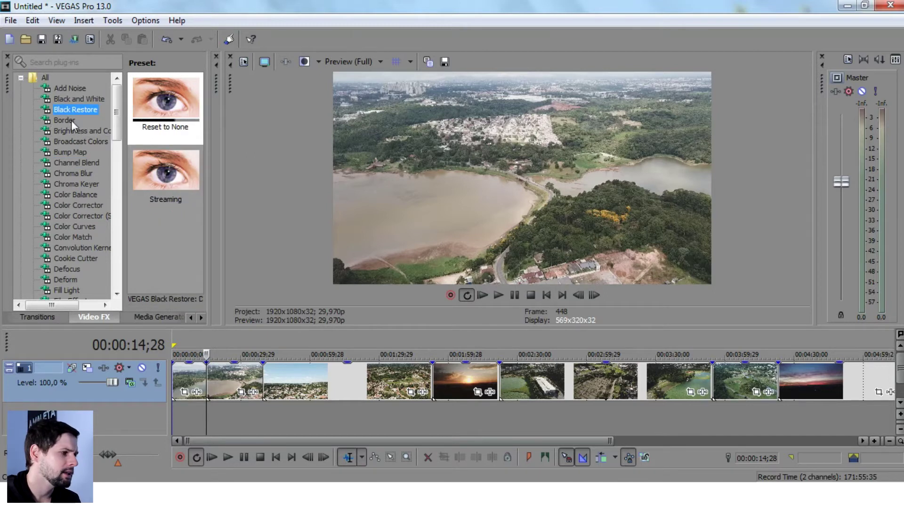
click(71, 120)
click(80, 134)
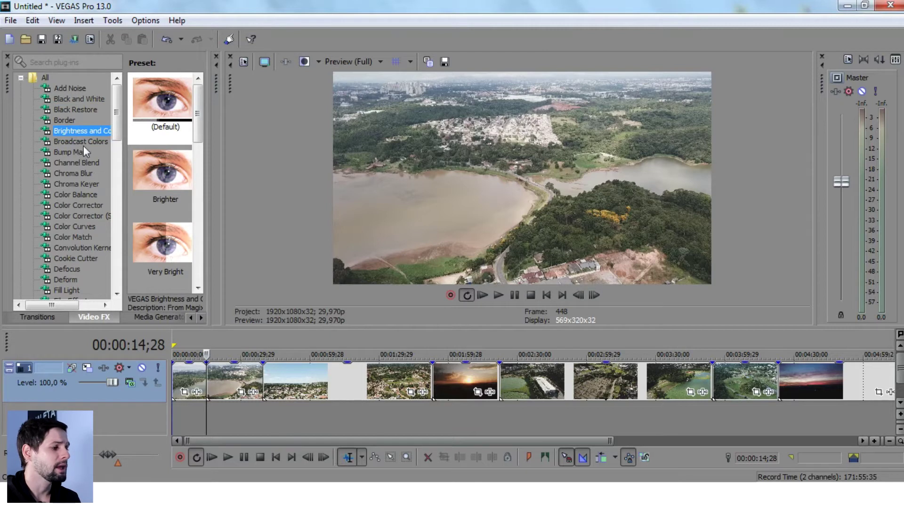
click(84, 142)
click(77, 152)
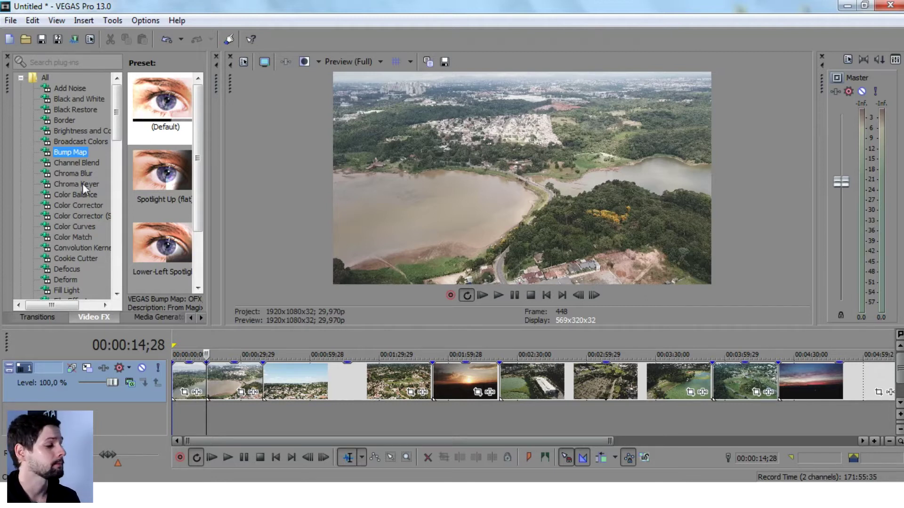
Look through the list of available video effects from Add Noise down to Stabilize
drag(119, 135, 119, 145)
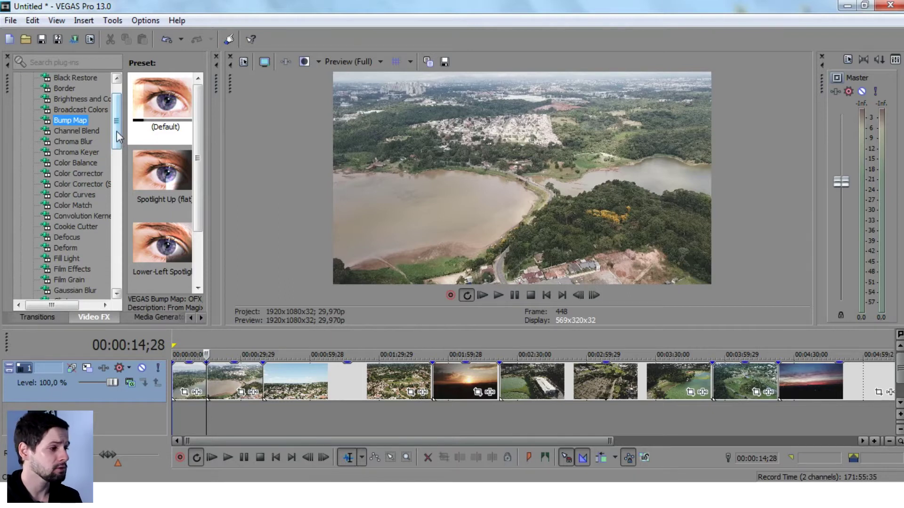
drag(117, 131, 105, 146)
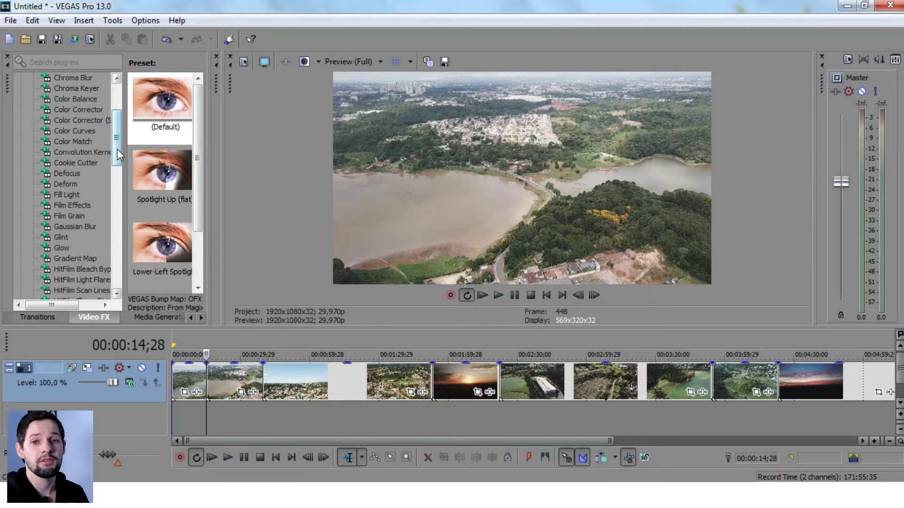
drag(116, 150, 117, 168)
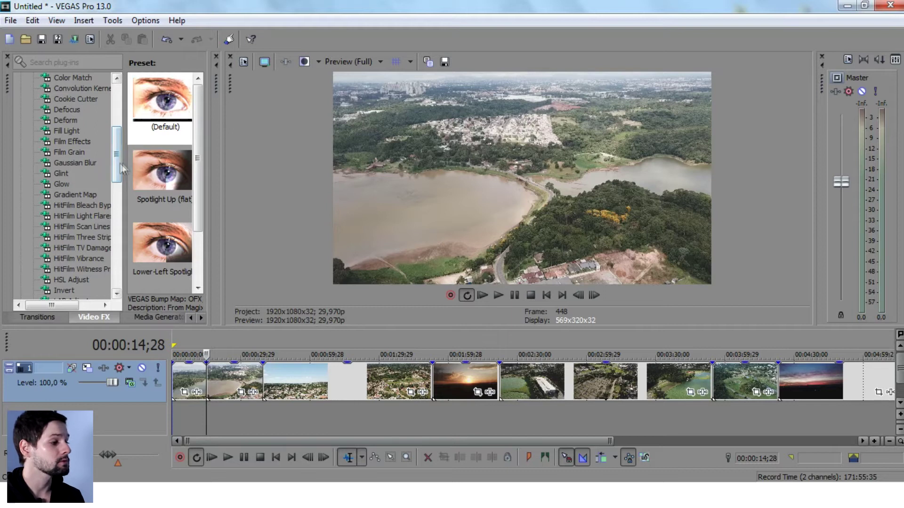
scroll(118, 174, down, 1)
scroll(120, 182, down, 3)
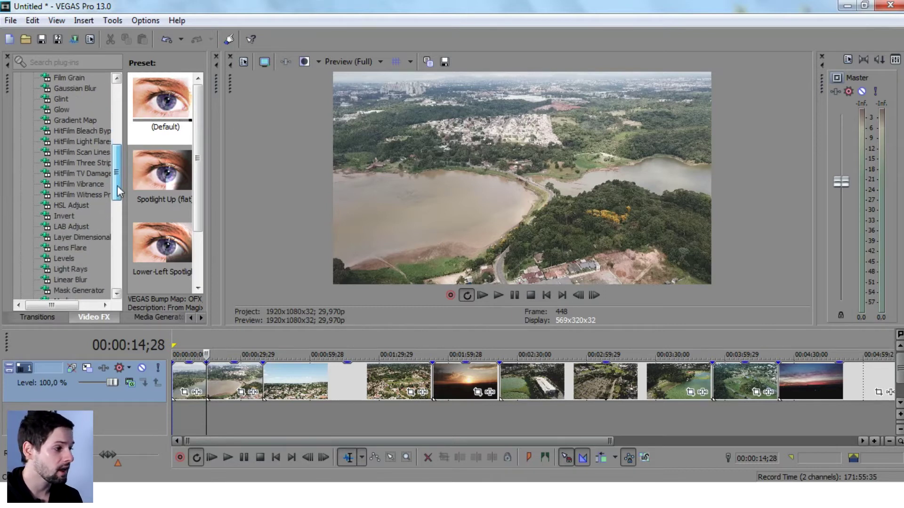
scroll(118, 212, down, 3)
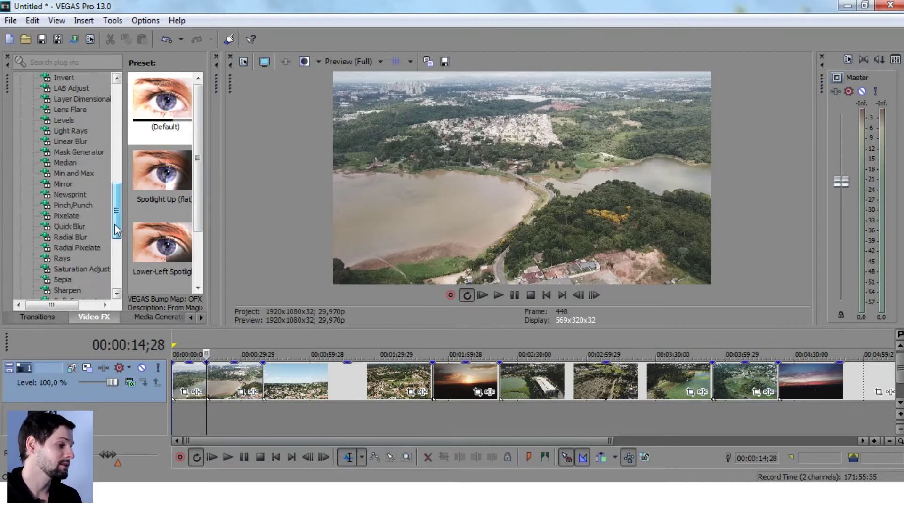
scroll(117, 222, down, 1)
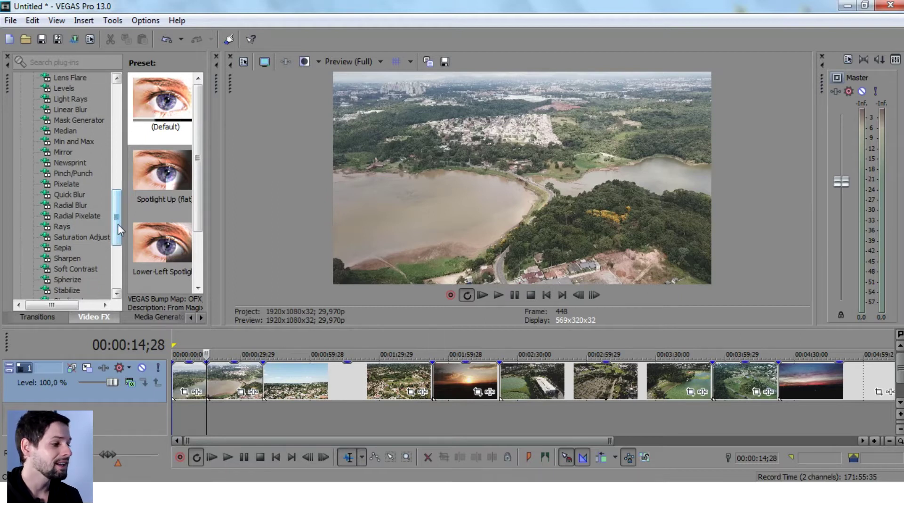
drag(117, 230, 117, 182)
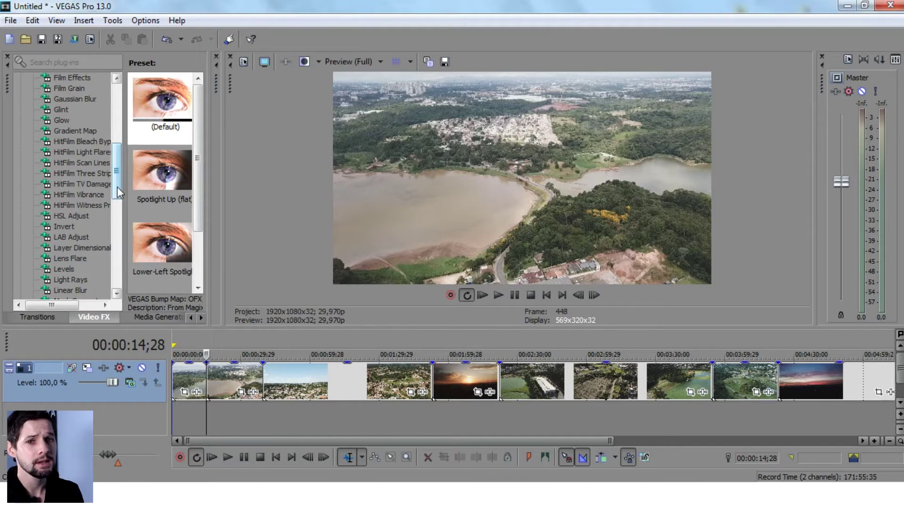
drag(117, 187, 107, 130)
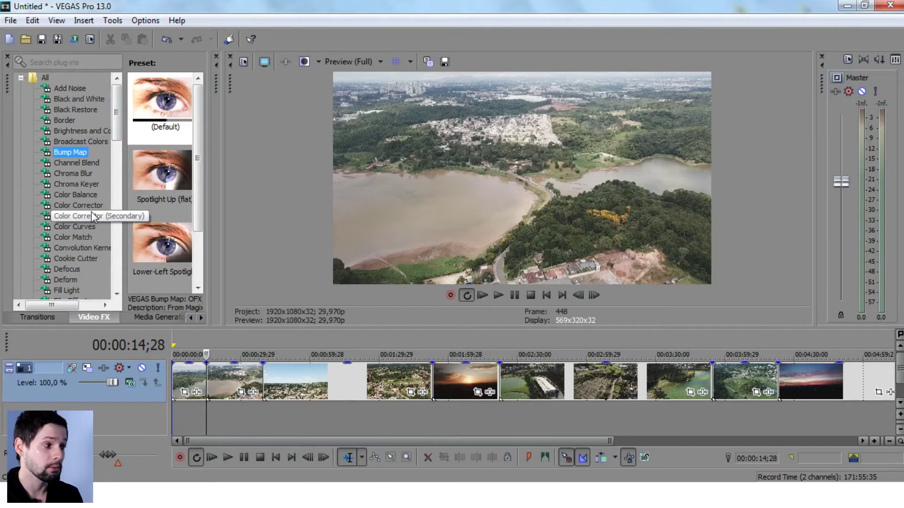
drag(117, 132, 118, 145)
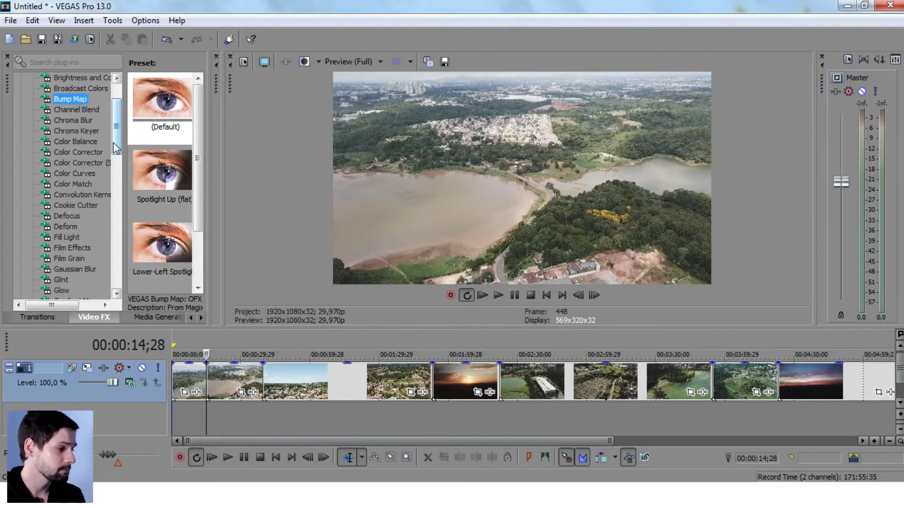
drag(113, 143, 113, 118)
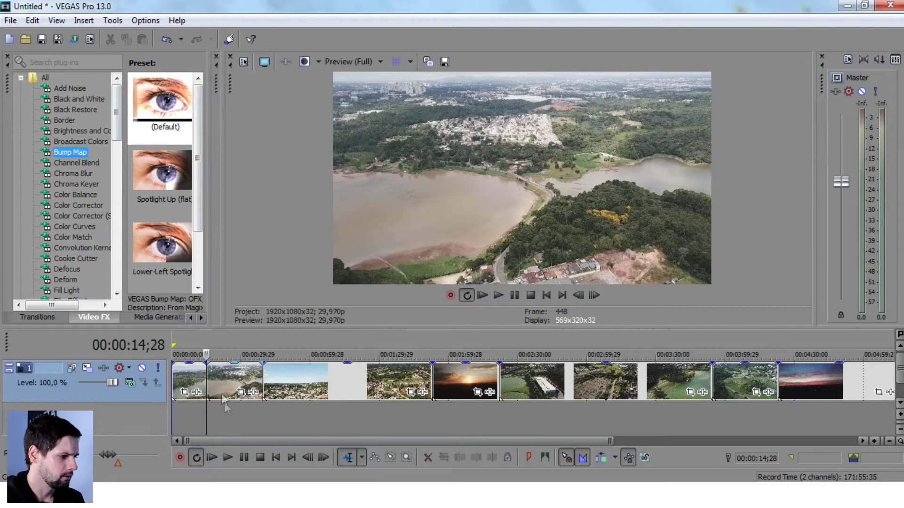
Apply the Warm Vignette preset of the Soft Contrast video effect to the first clip on the timeline
click(185, 384)
drag(118, 119, 118, 252)
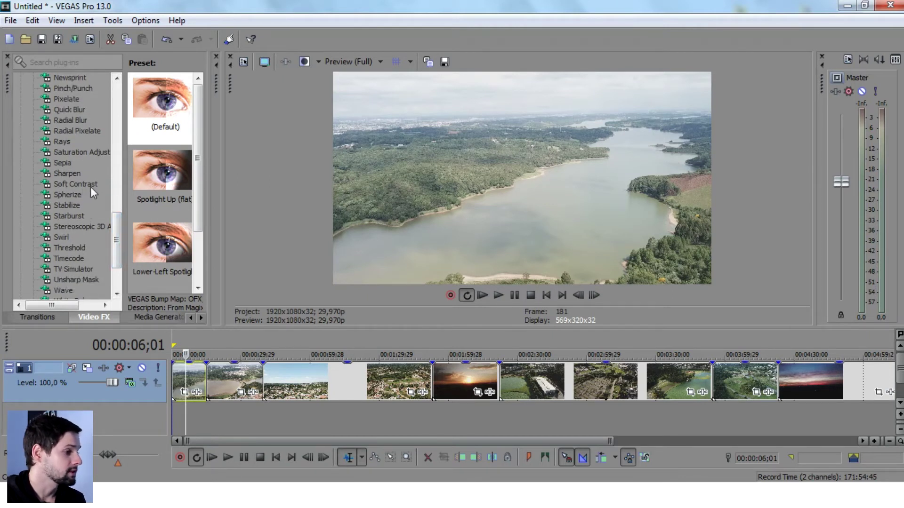
click(69, 184)
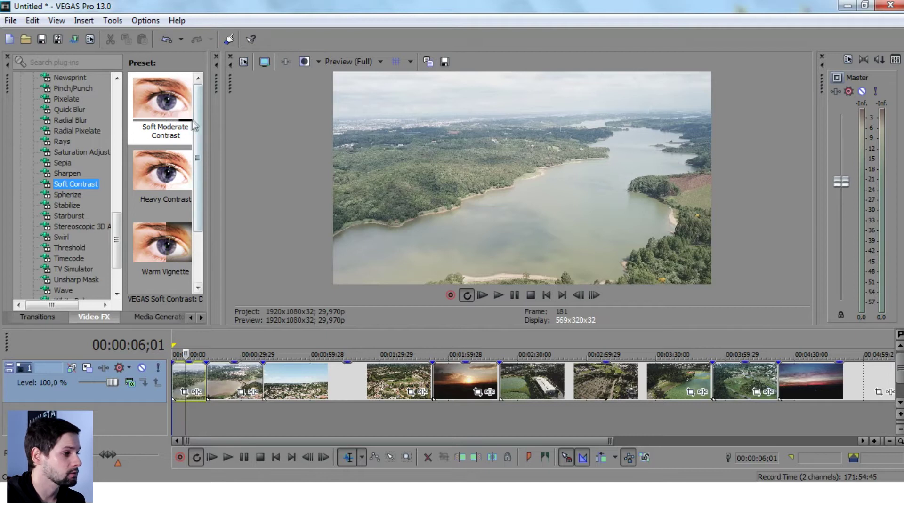
drag(223, 137, 219, 107)
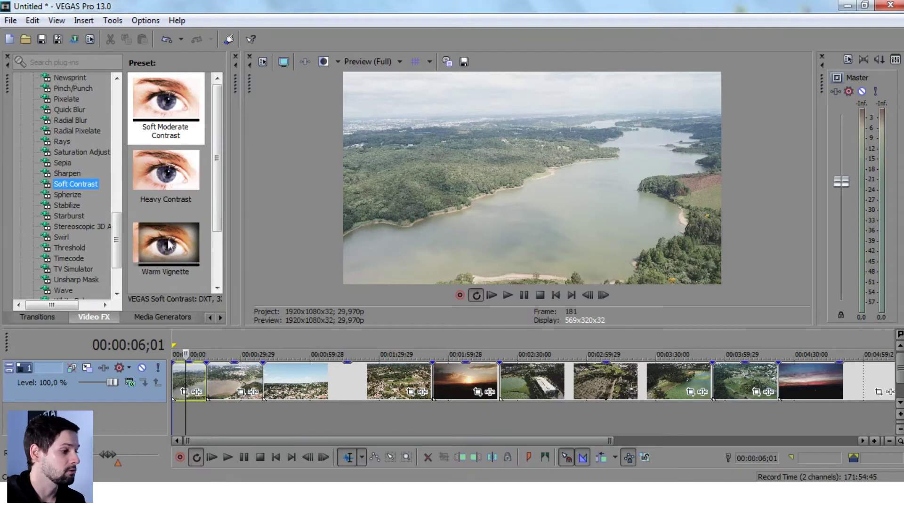
drag(217, 204, 219, 260)
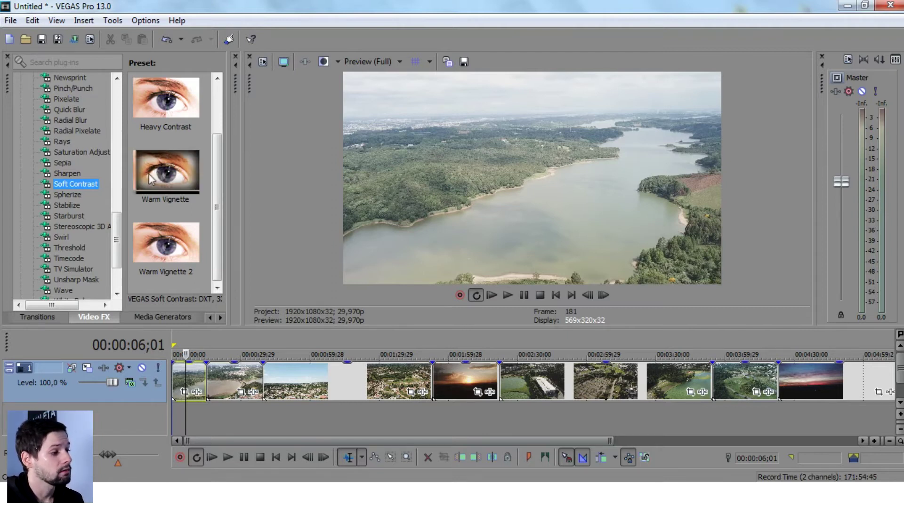
drag(160, 179, 193, 373)
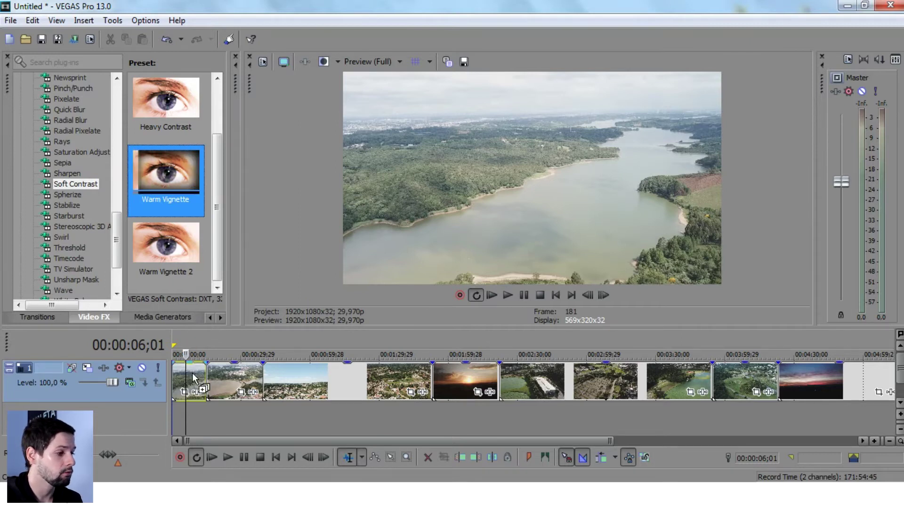
drag(192, 373, 191, 374)
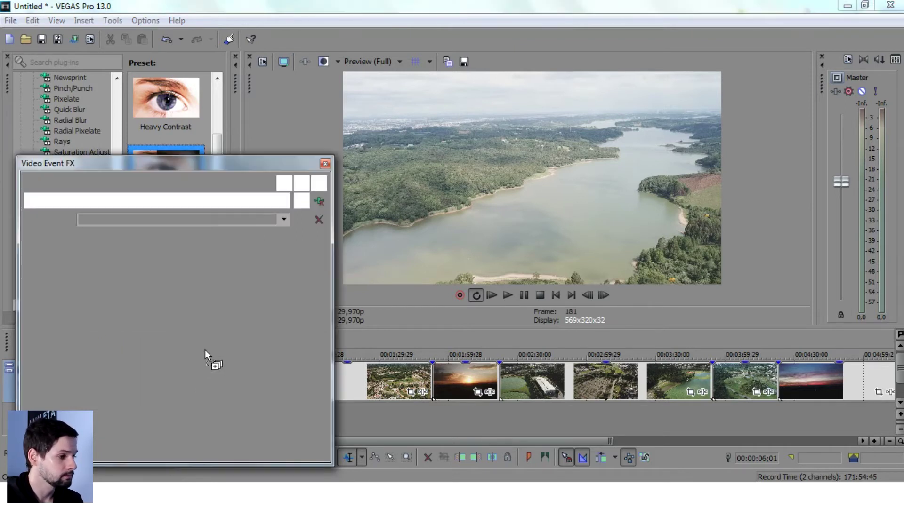
drag(249, 164, 252, 82)
drag(334, 132, 308, 131)
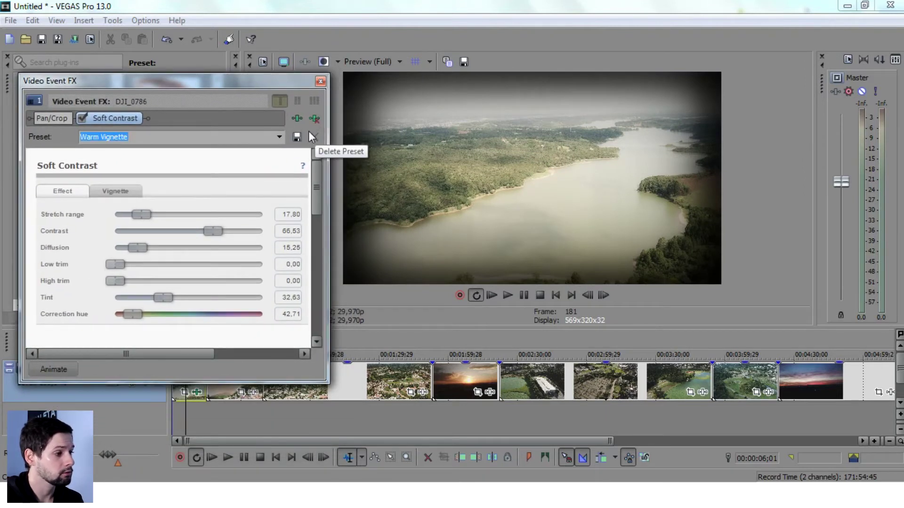
Set the Soft Contrast effect's correction hue to 260,99, contrast to 84,17 and diffusion to 0,00
drag(132, 314, 169, 318)
mouse_move(216, 323)
mouse_down()
mouse_move(248, 323)
mouse_move(195, 323)
mouse_move(256, 317)
mouse_move(222, 322)
mouse_up()
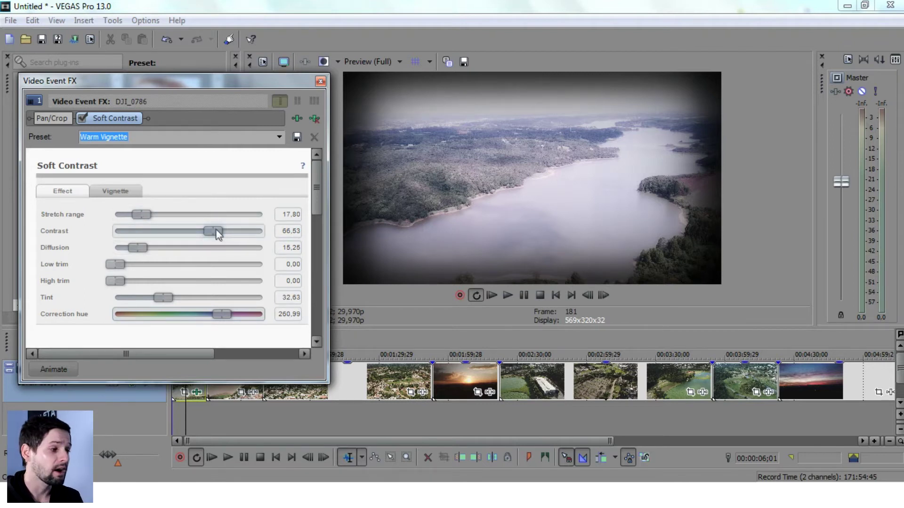
drag(216, 229, 131, 239)
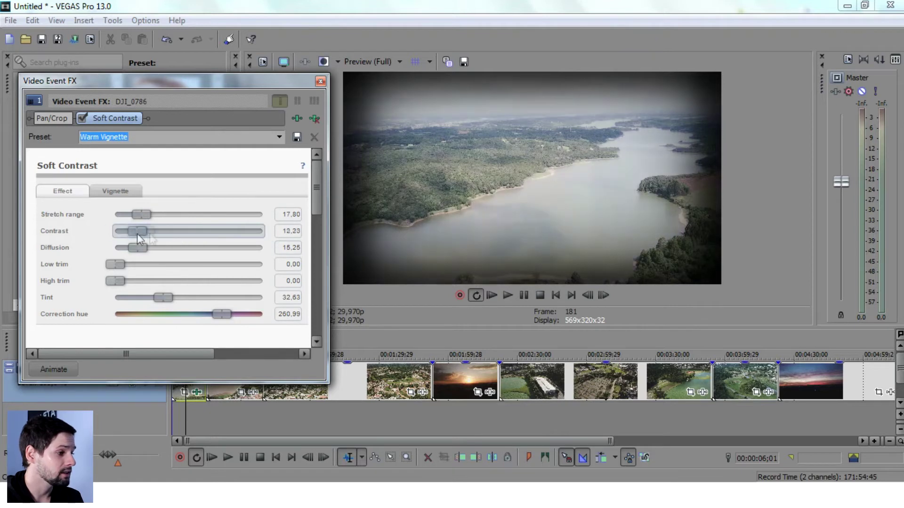
drag(236, 233, 245, 234)
drag(137, 248, 113, 255)
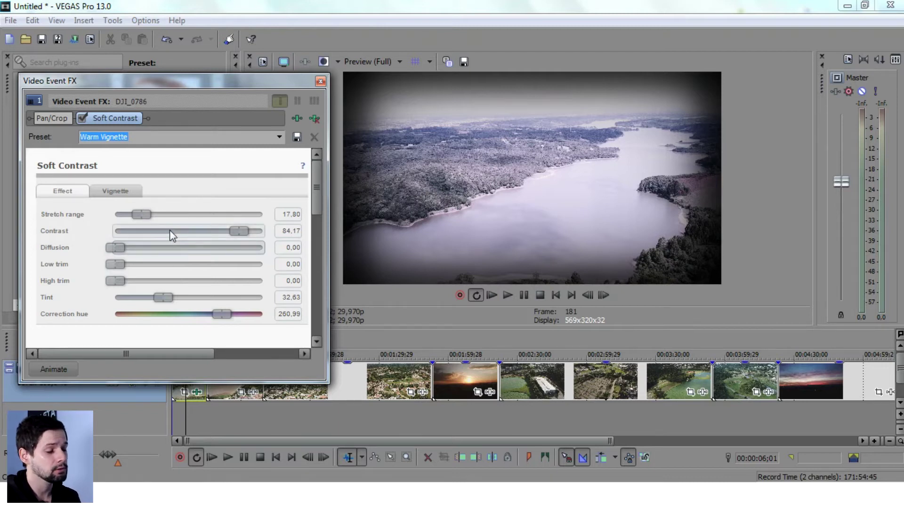
Lower the Soft Contrast vignette's strength to 90,05 and return to the main effect settings
drag(318, 195, 318, 217)
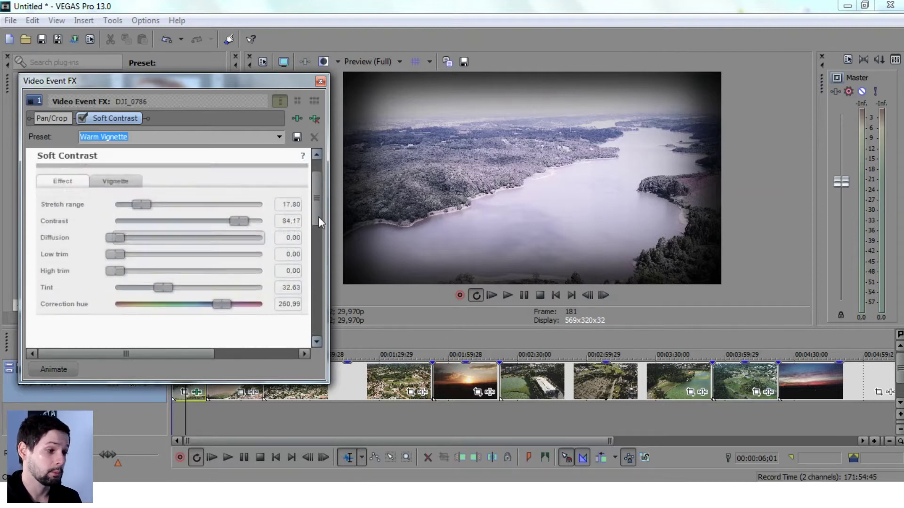
click(121, 191)
mouse_move(256, 231)
mouse_down()
mouse_move(131, 230)
mouse_move(241, 230)
mouse_up()
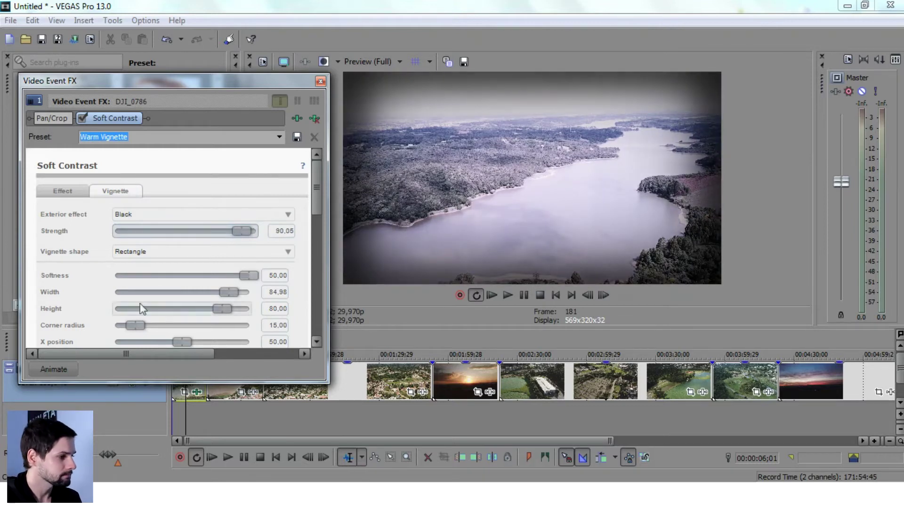
click(62, 191)
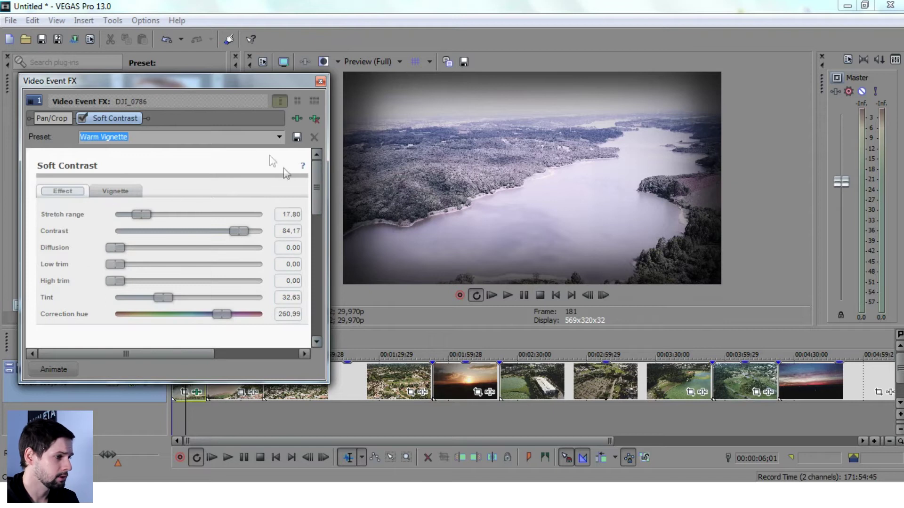
mouse_move(315, 186)
mouse_down()
mouse_move(316, 202)
mouse_move(317, 179)
mouse_up()
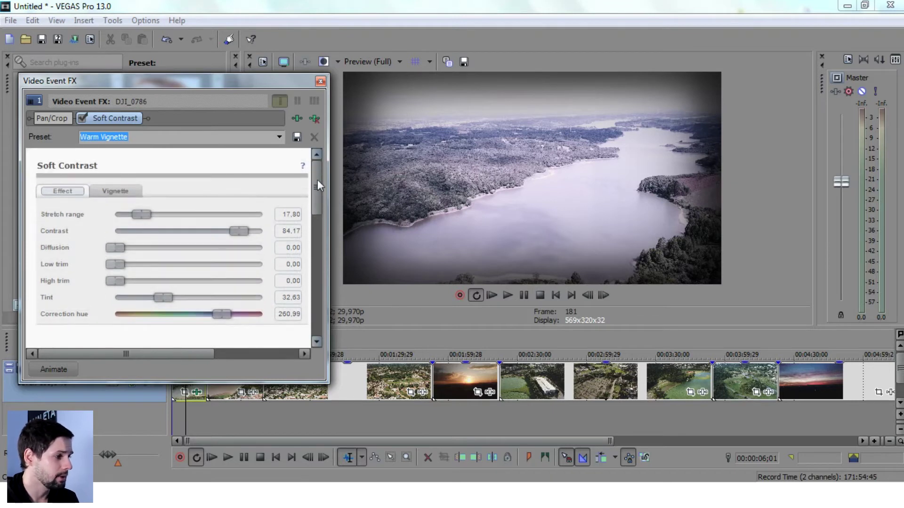
Set the Soft Contrast vignette's softness to 50,00, width to 98,41 and height to 99,90
click(116, 191)
drag(321, 189, 318, 267)
drag(249, 199, 248, 234)
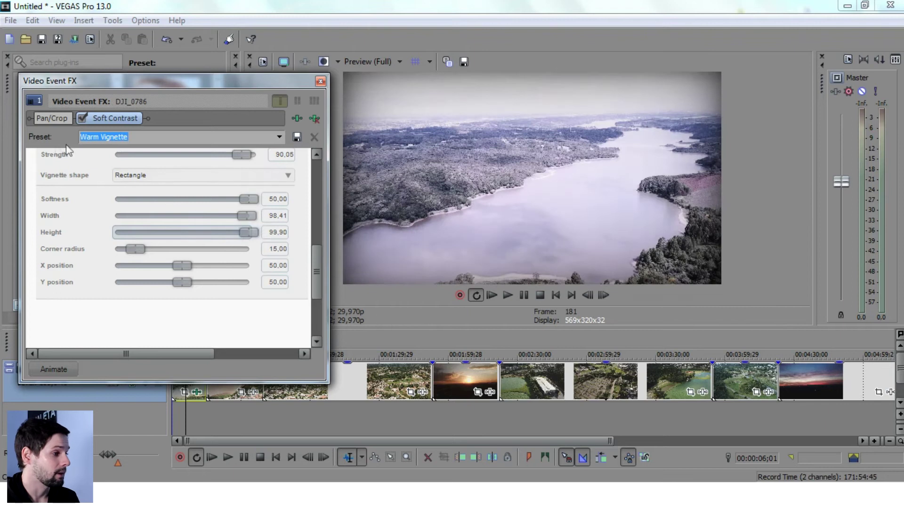
Compare the first clip with the Soft Contrast effect off and on, leave it enabled and close the effect settings
click(82, 119)
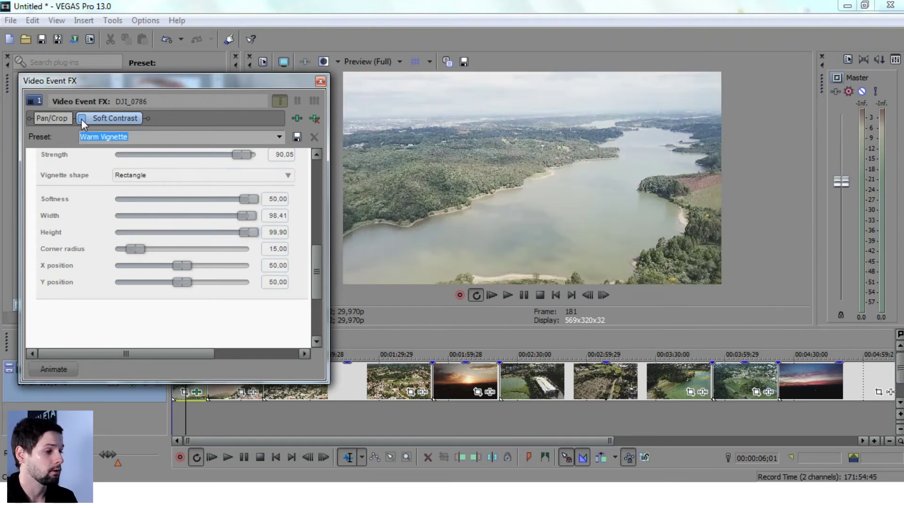
click(82, 119)
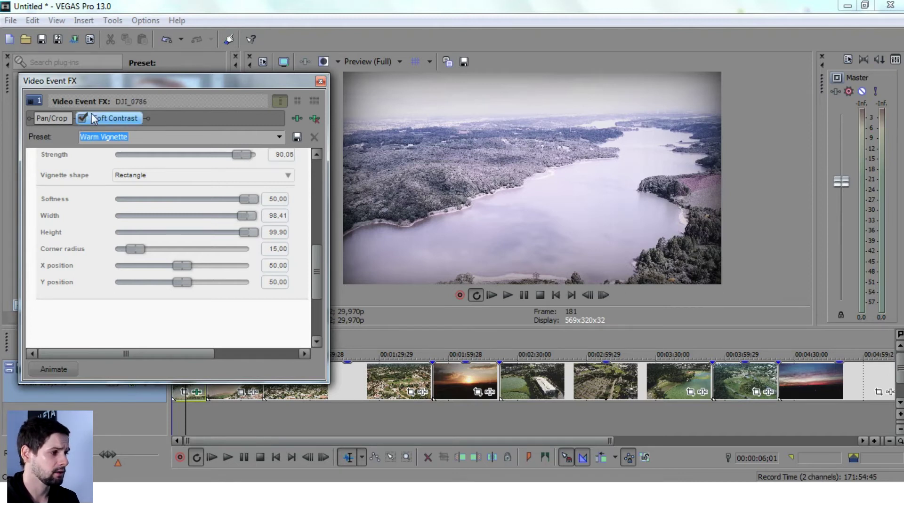
click(320, 82)
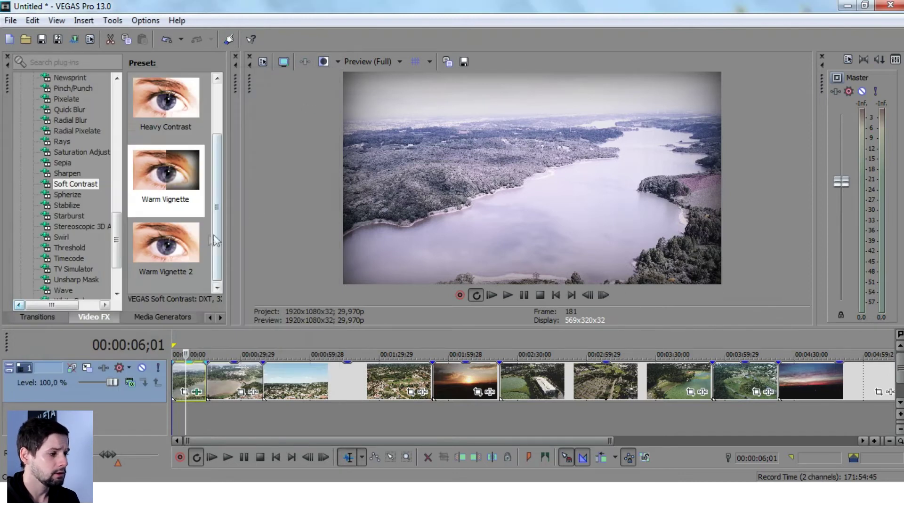
Apply the Bad Sync preset of the TV Simulator video effect to the sunset clip on the timeline
drag(117, 219, 116, 238)
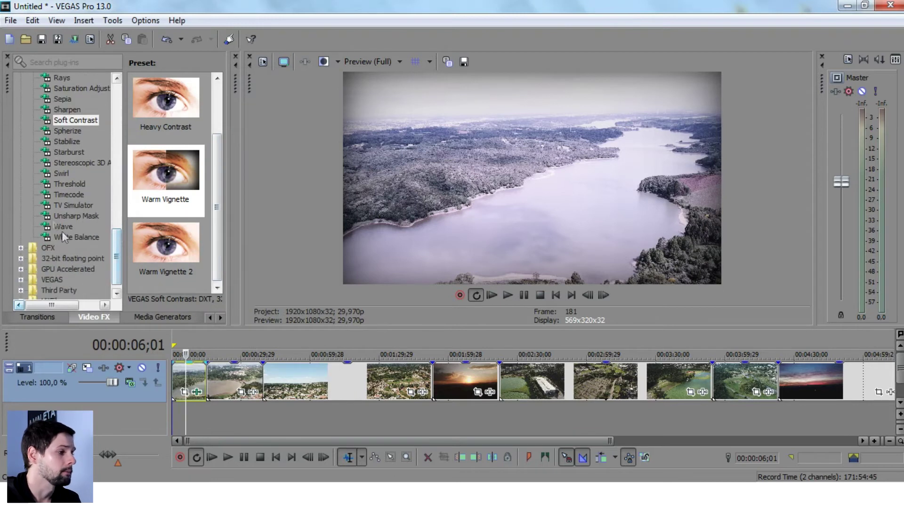
click(72, 204)
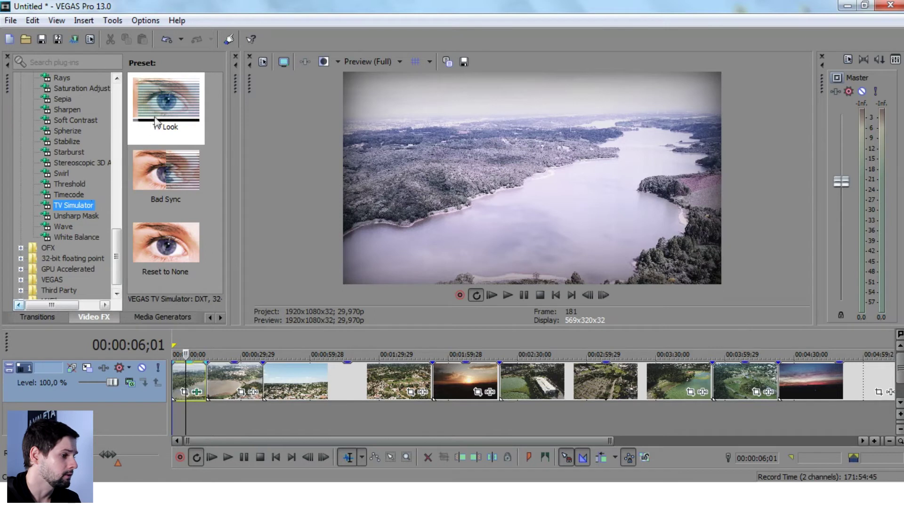
drag(166, 174, 451, 383)
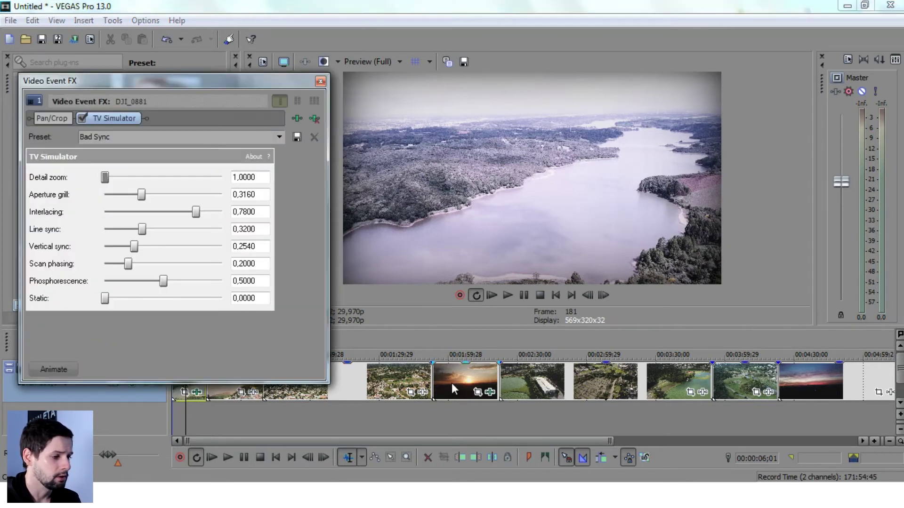
Preview the TV Simulator effect on the sunset clip by comparing it off and on and playing the clip
click(450, 354)
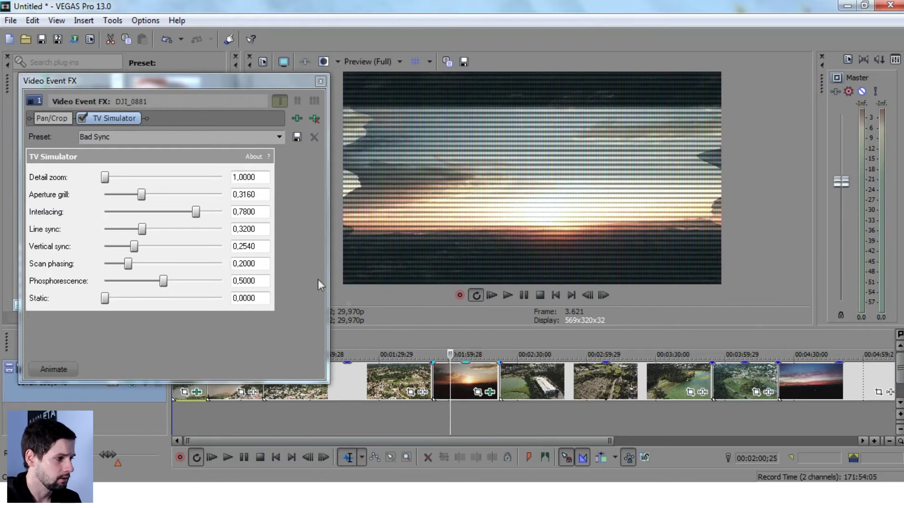
click(82, 117)
click(83, 118)
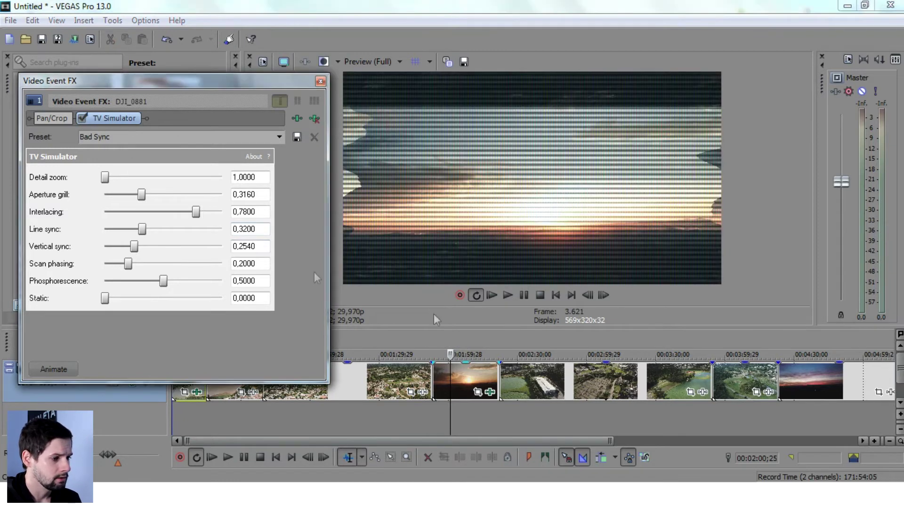
click(508, 296)
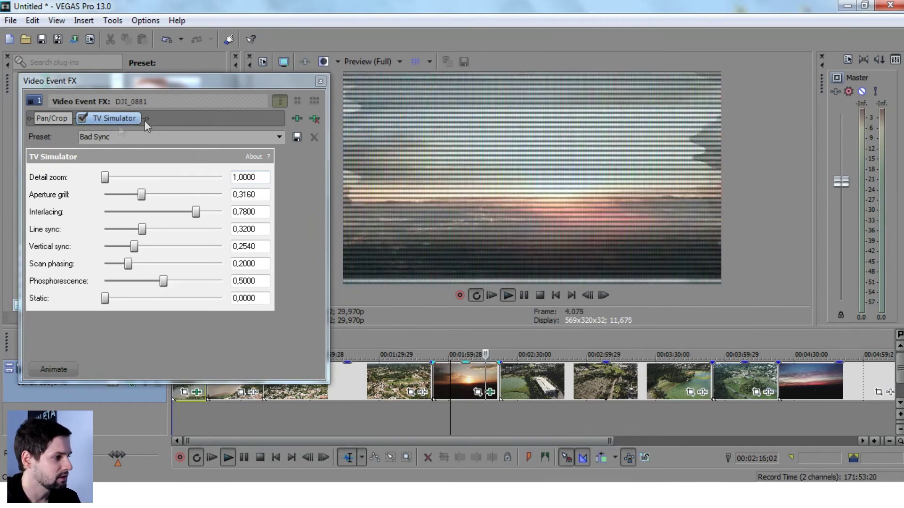
Set TV Simulator detail zoom to 2,9420, aperture grill 0,8280, interlacing 0,6640, vertical sync 0,6240, scan phasing 0,6920, phosphorescence 0,9080 and static 0,0040
drag(105, 177, 183, 213)
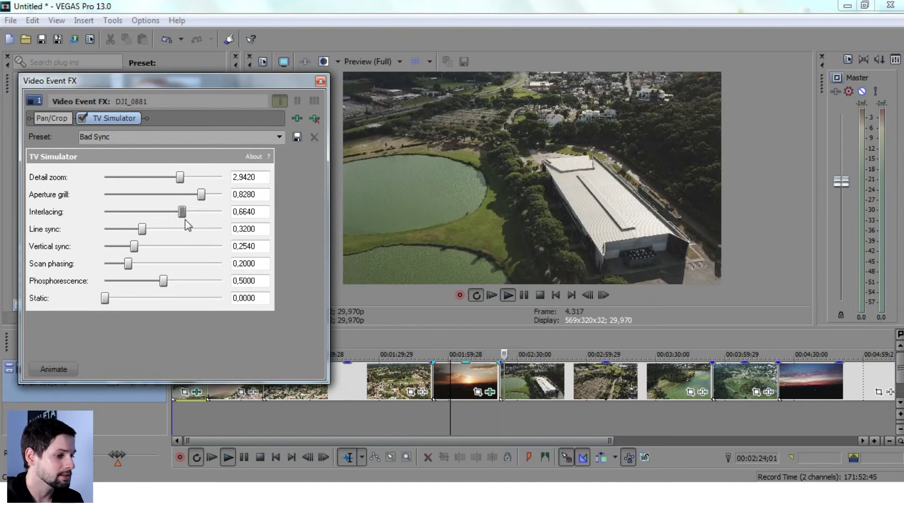
click(450, 334)
drag(137, 246, 177, 247)
drag(128, 263, 212, 287)
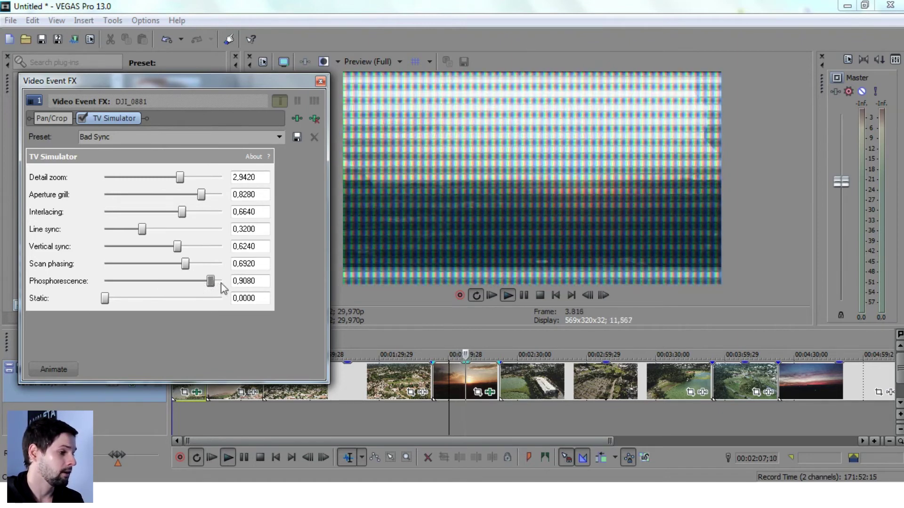
mouse_move(105, 298)
mouse_down()
mouse_move(162, 301)
mouse_move(105, 299)
mouse_up()
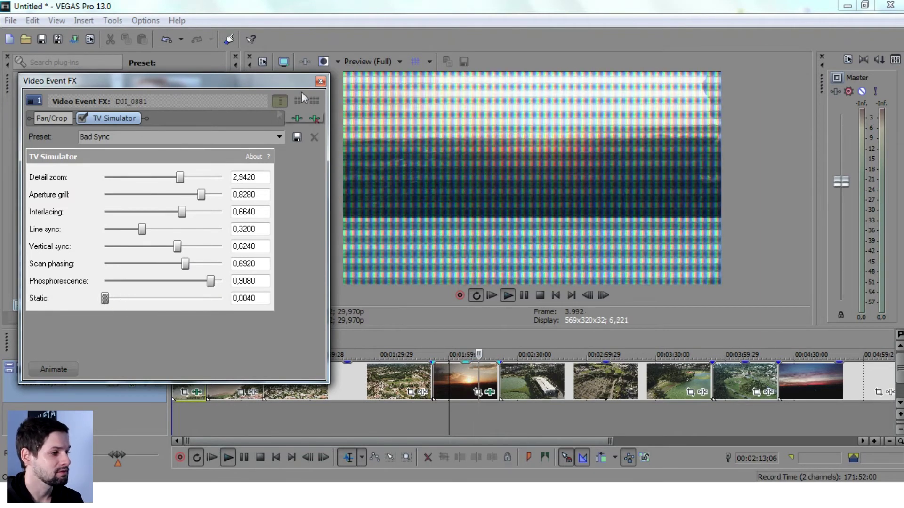
click(320, 81)
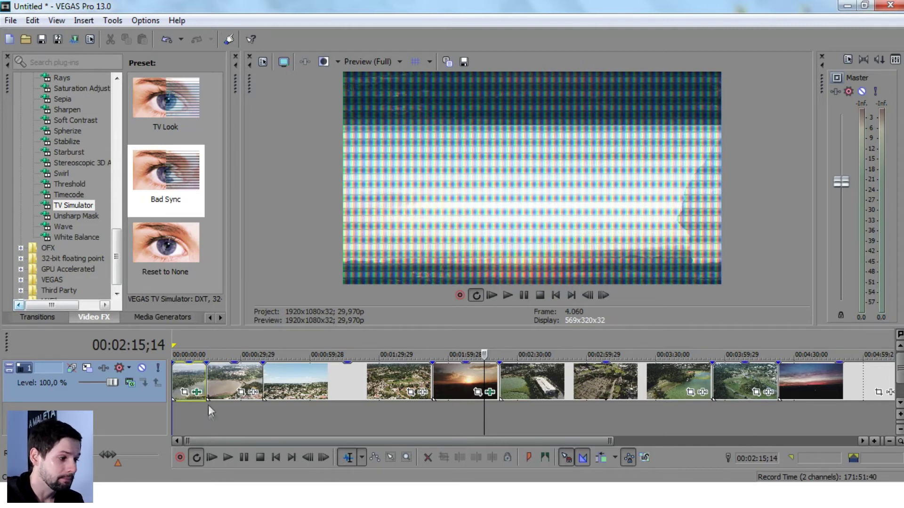
Display the first timeline clip in the preview and reopen its Soft Contrast effect settings
scroll(208, 404, up, 3)
scroll(244, 398, down, 3)
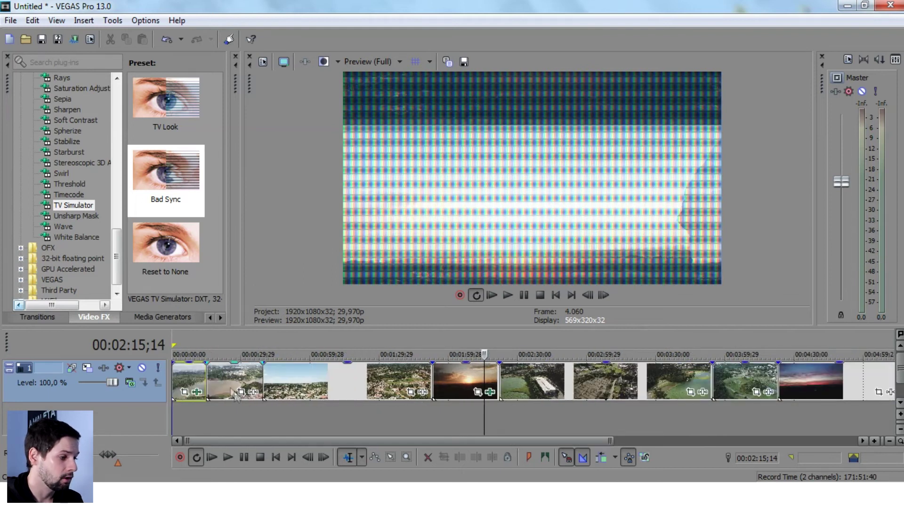
click(194, 351)
scroll(345, 414, up, 3)
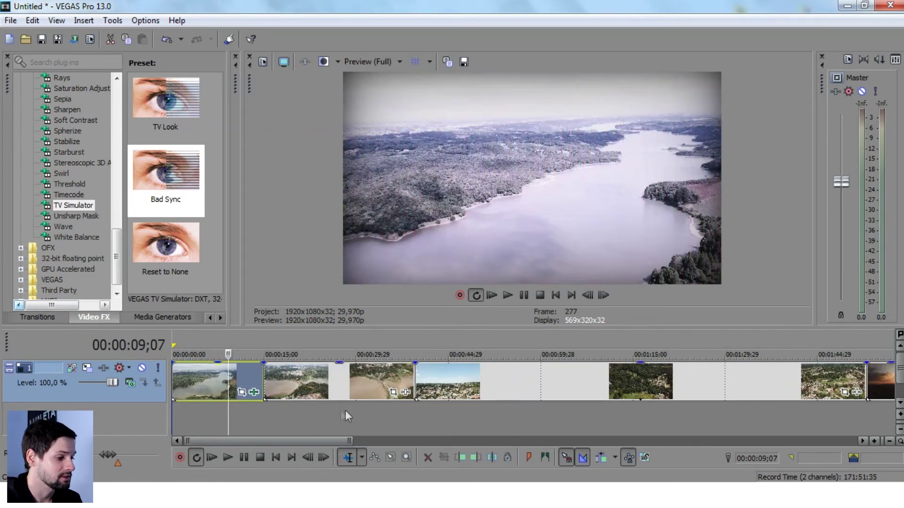
scroll(270, 411, up, 1)
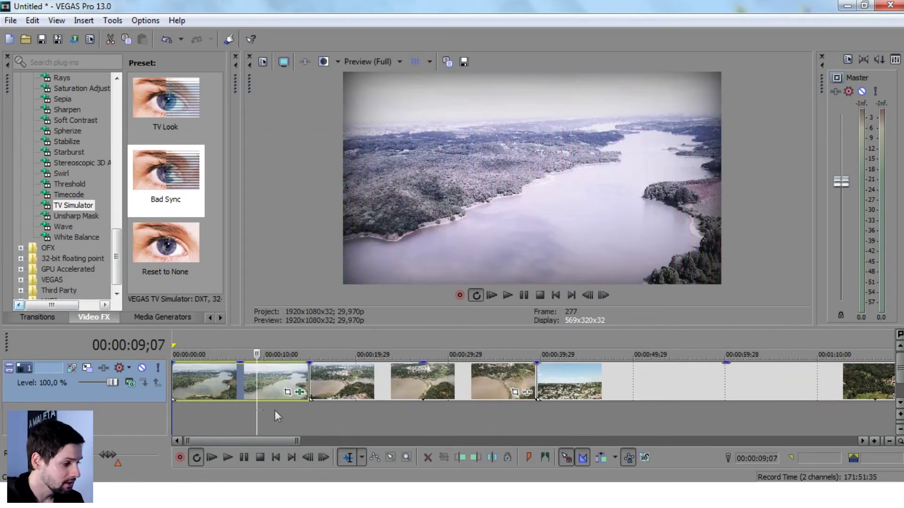
click(300, 393)
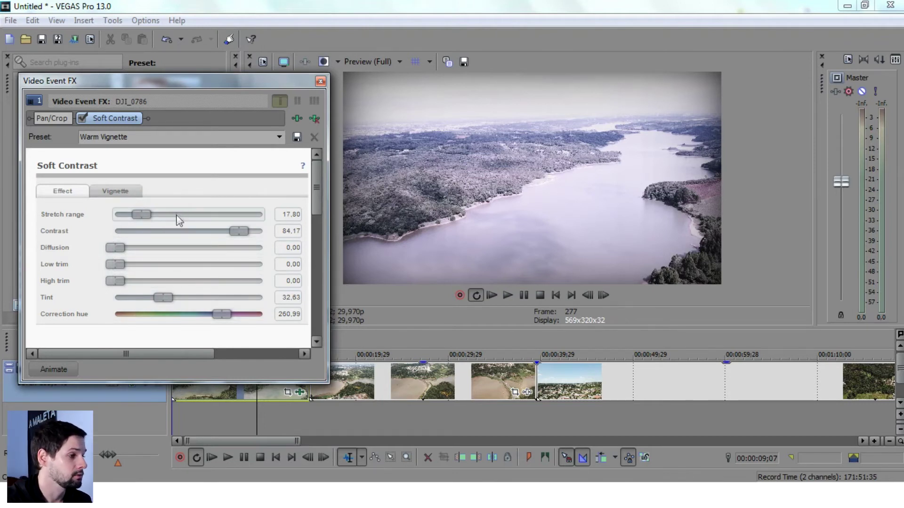
Examine the plug-ins that can be added to the first clip's effect chain, from Brightness and Contrast to White Balance, without adding any
click(298, 118)
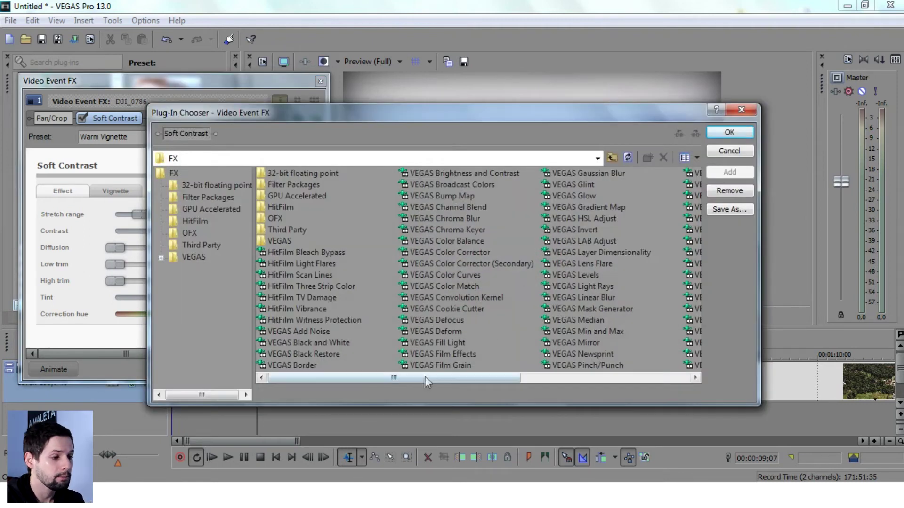
mouse_move(424, 381)
mouse_down()
mouse_move(588, 378)
mouse_move(432, 386)
mouse_up()
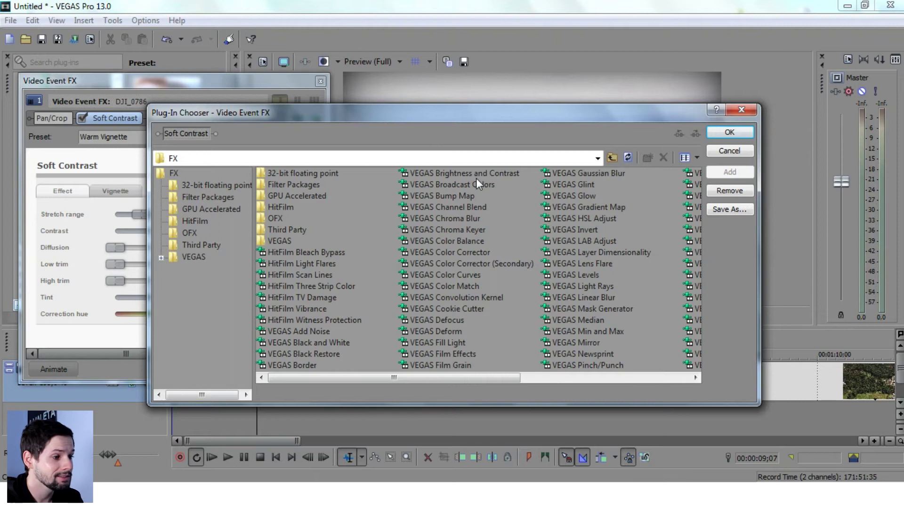
click(509, 174)
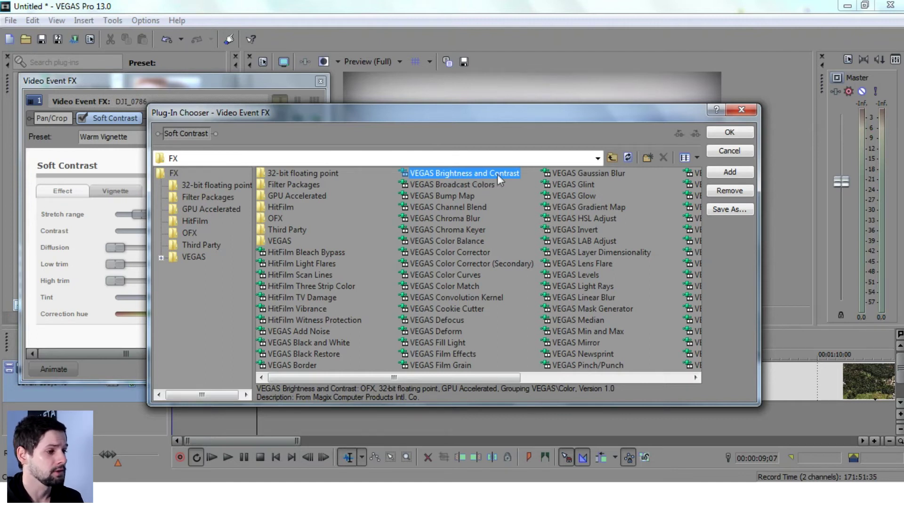
click(480, 231)
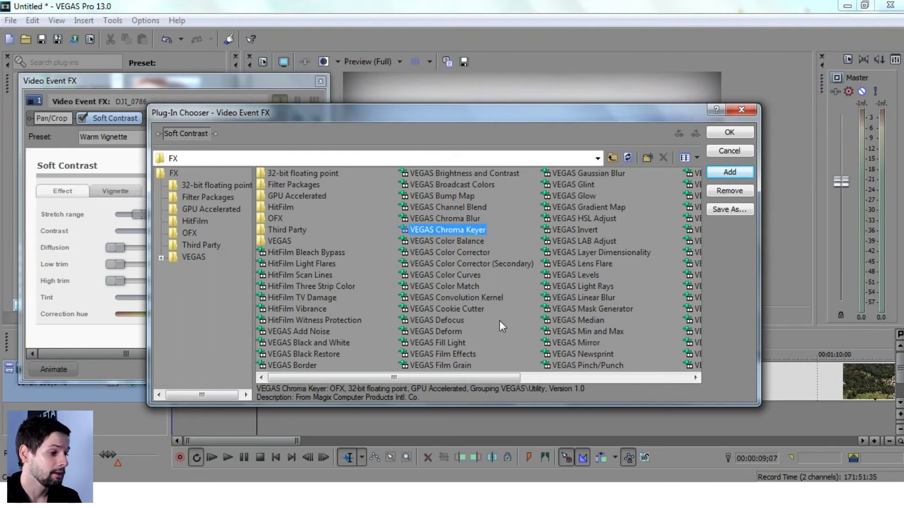
click(455, 343)
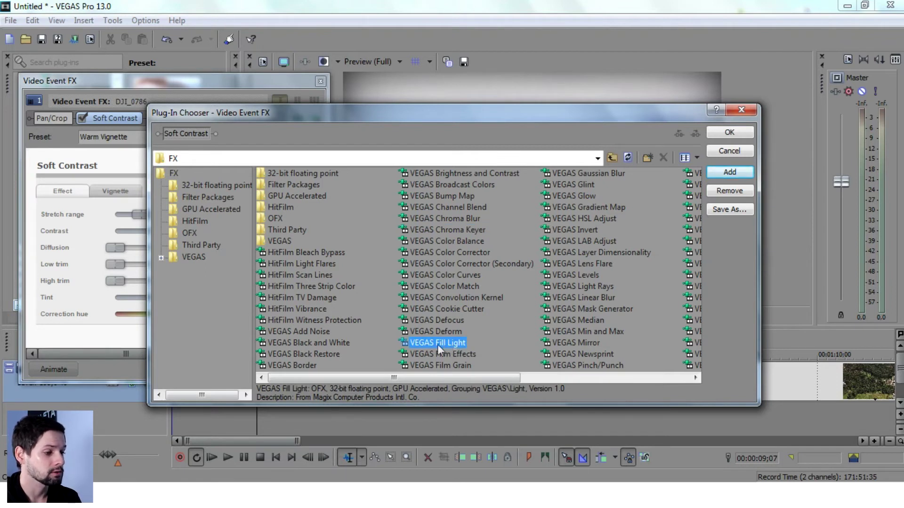
click(462, 356)
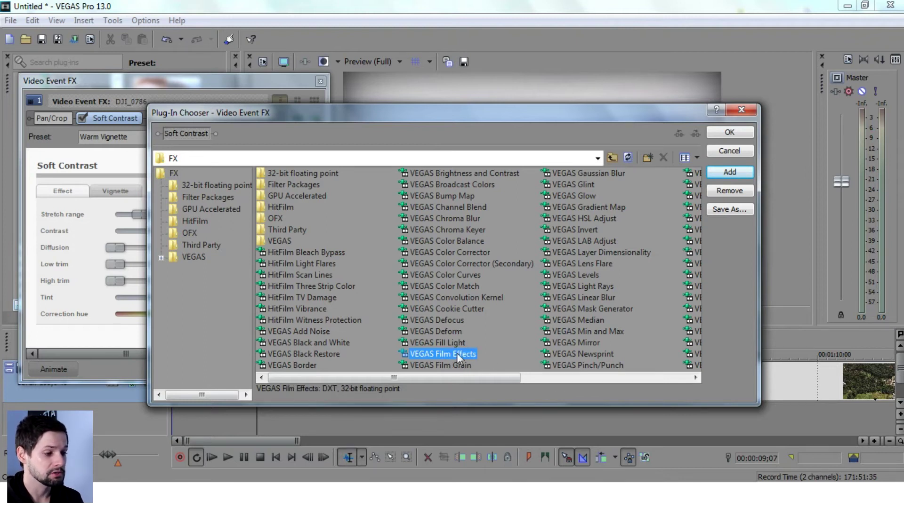
click(606, 175)
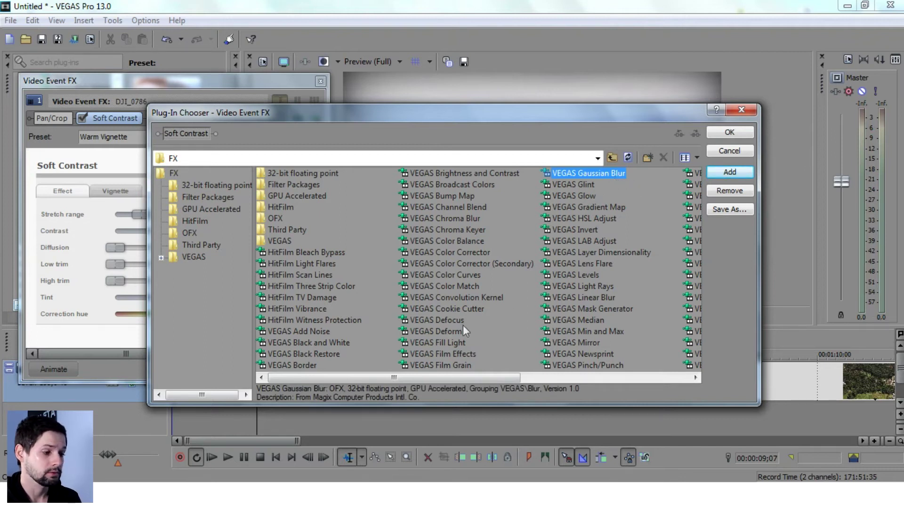
drag(452, 377, 510, 381)
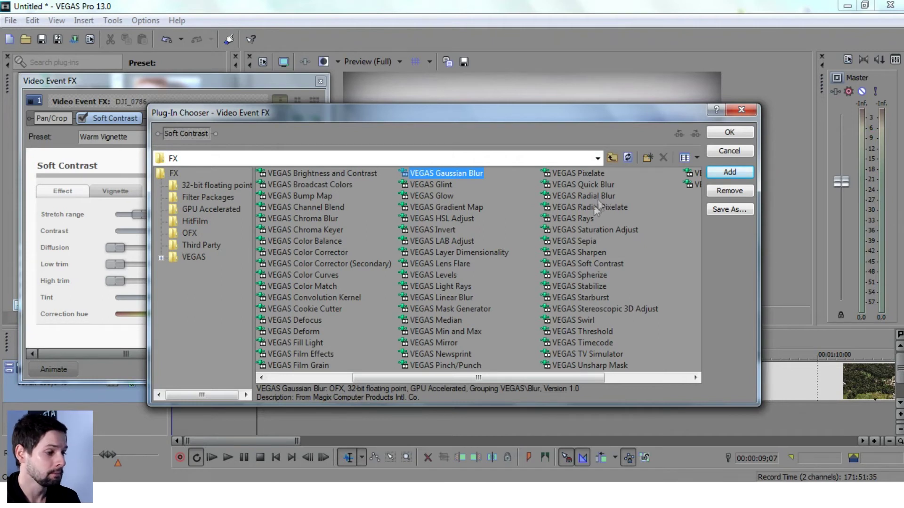
drag(419, 376, 486, 377)
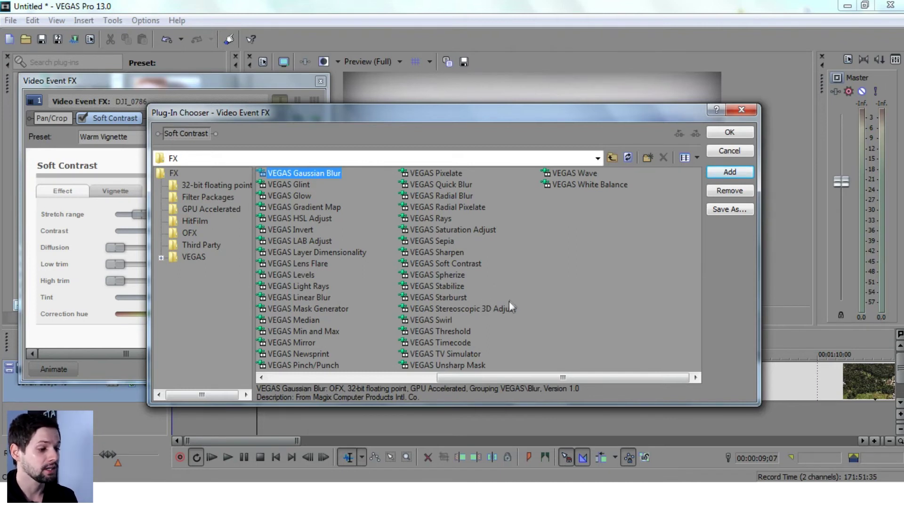
drag(464, 379, 295, 384)
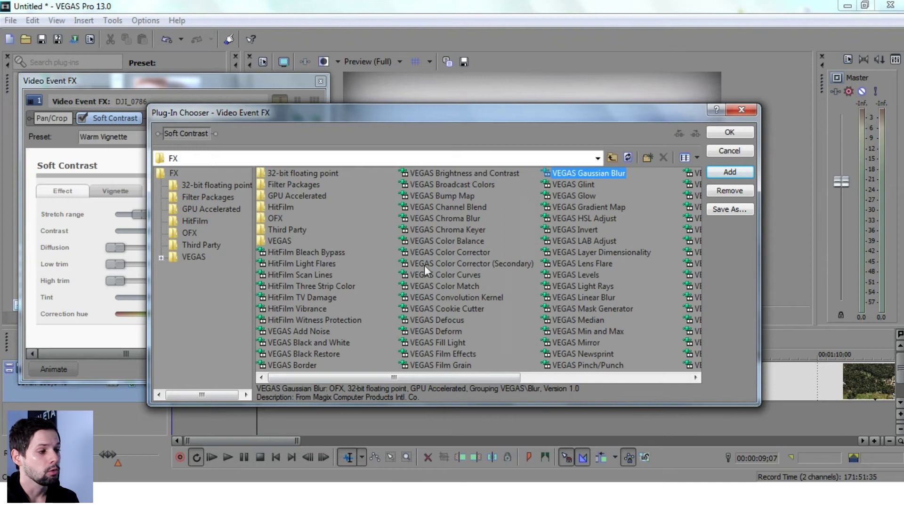
click(741, 110)
click(321, 82)
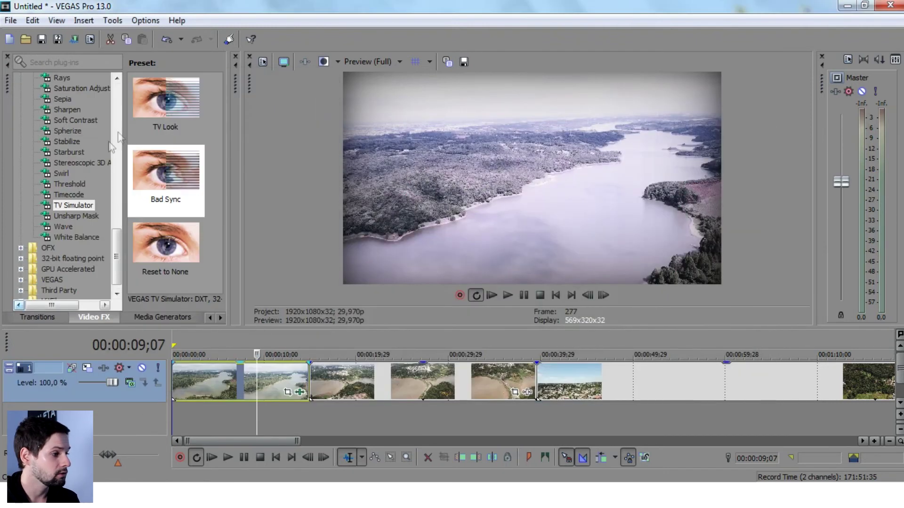
Apply the default preset of the Spherize video effect to the second clip on the timeline
click(71, 216)
click(60, 238)
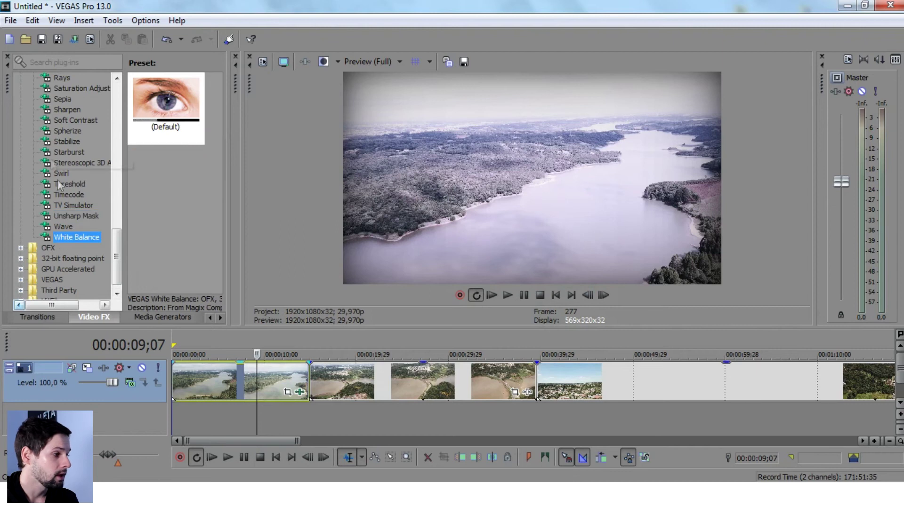
click(66, 129)
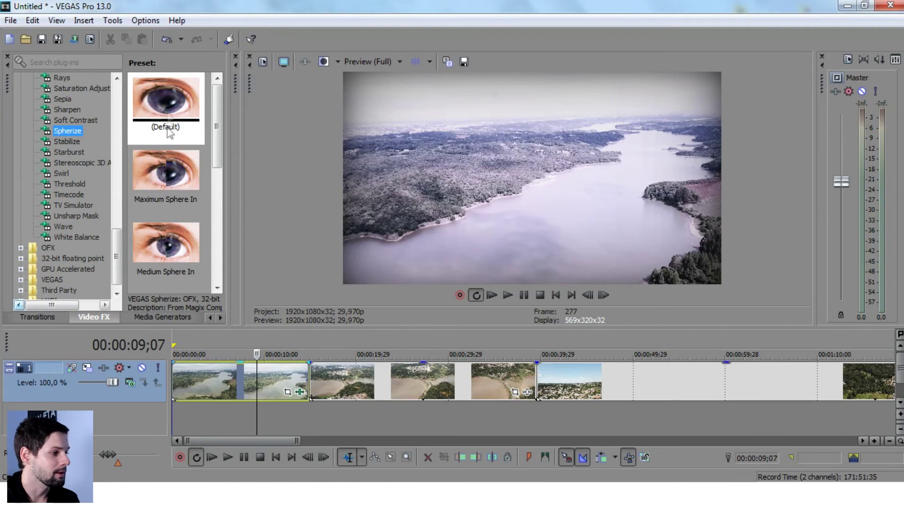
drag(166, 99, 457, 379)
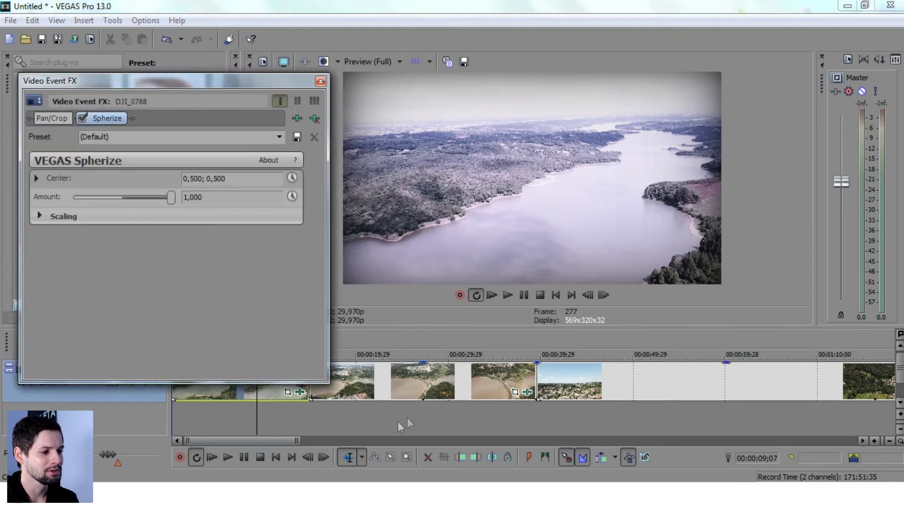
Set the Spherize amount to 0,619 while previewing the second clip, and close the effect settings
click(459, 339)
mouse_move(167, 200)
mouse_down()
mouse_move(92, 200)
mouse_move(151, 203)
mouse_up()
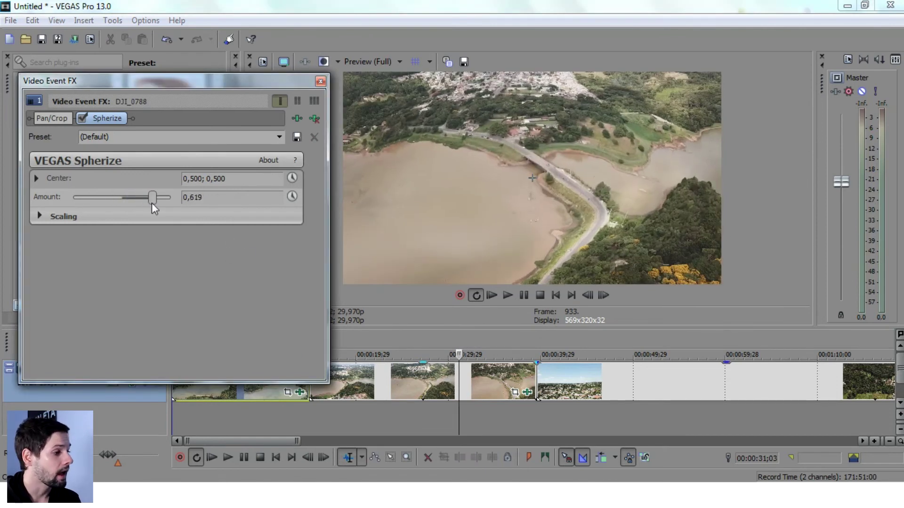
click(321, 82)
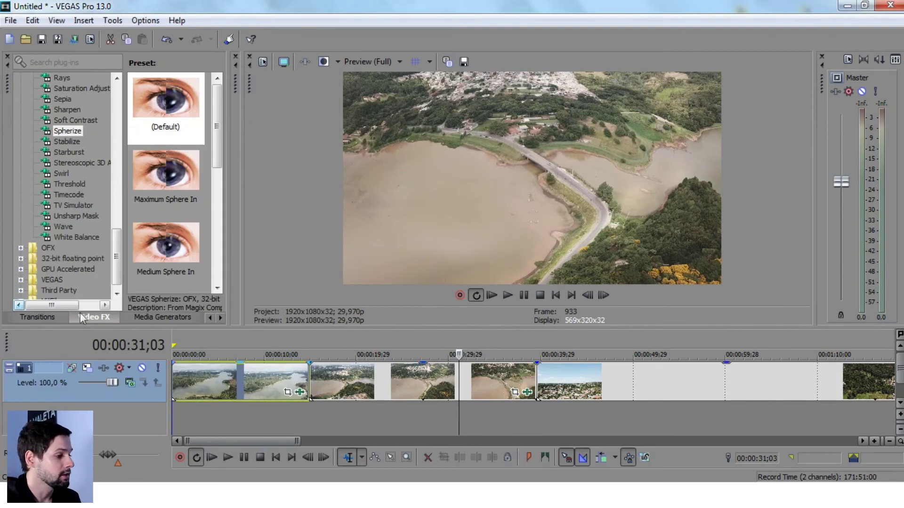
Show the available transitions and check the first clip's Soft Contrast settings without changing them
click(38, 318)
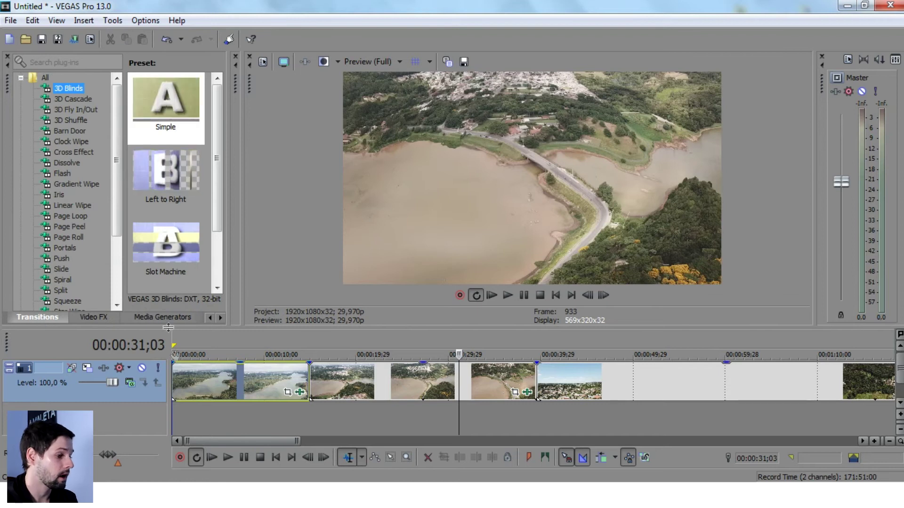
click(300, 392)
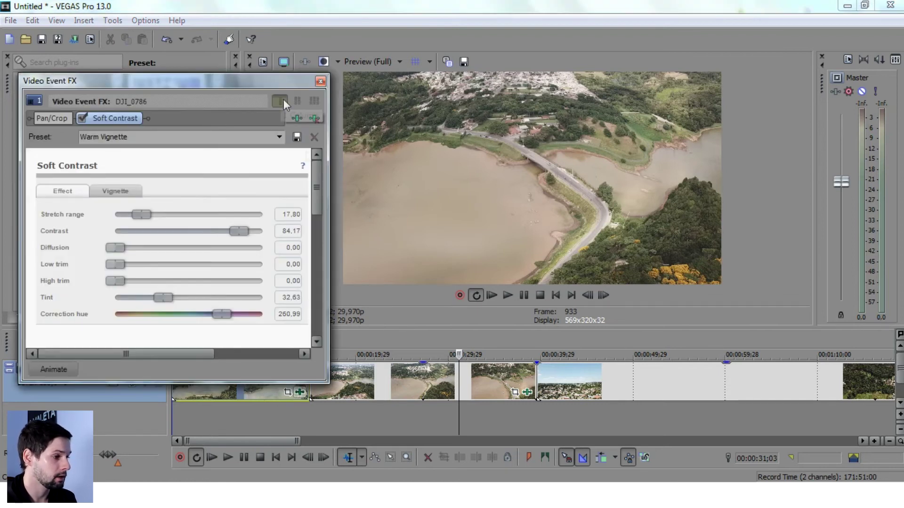
click(320, 81)
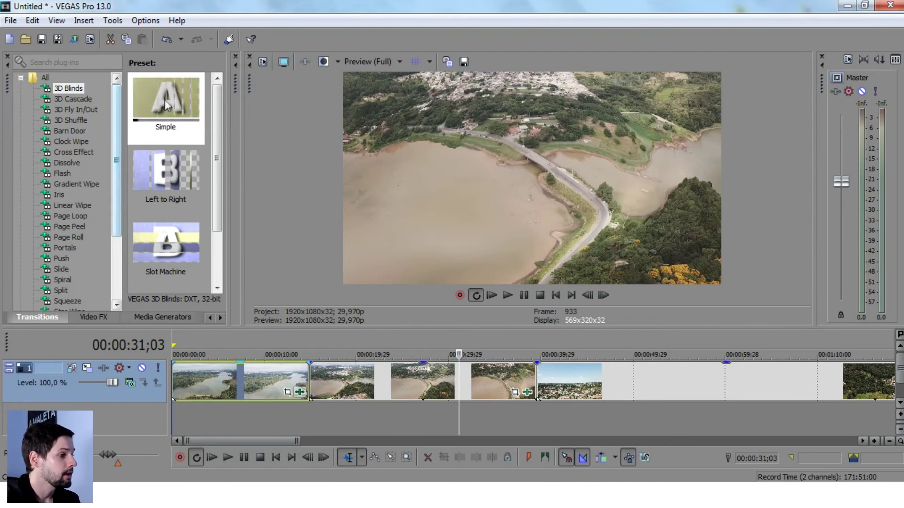
Apply the default Page Peel transition between the first and second timeline clips, keeping its settings, and close the transition settings
click(71, 227)
drag(165, 105, 310, 387)
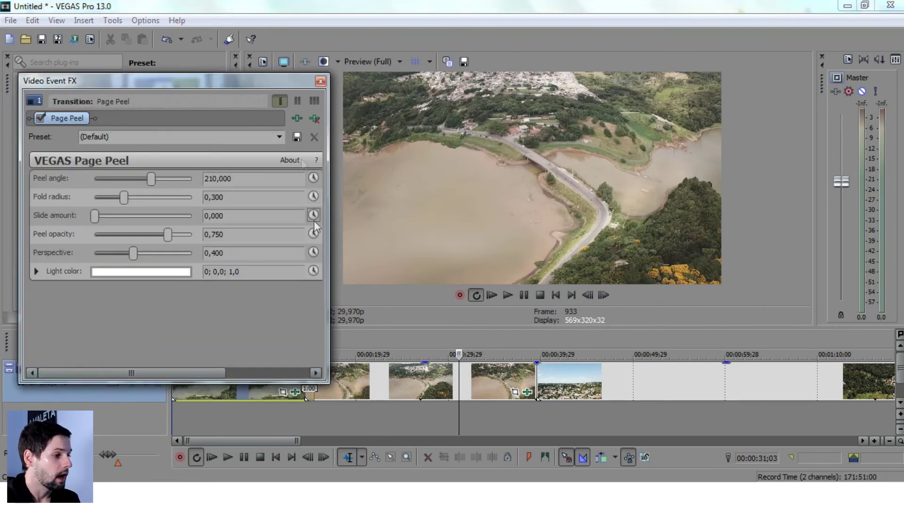
click(320, 81)
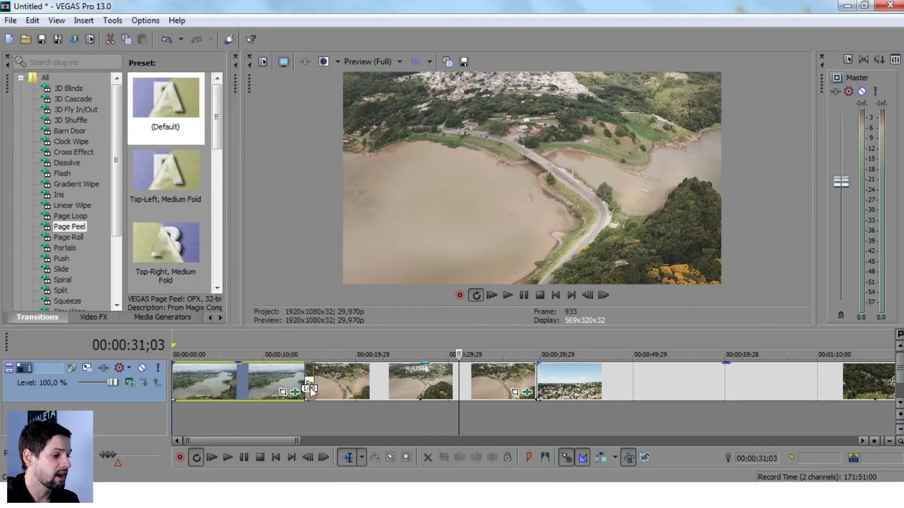
Preview the Page Peel transition between the first two clips in playback and frame by frame
click(299, 340)
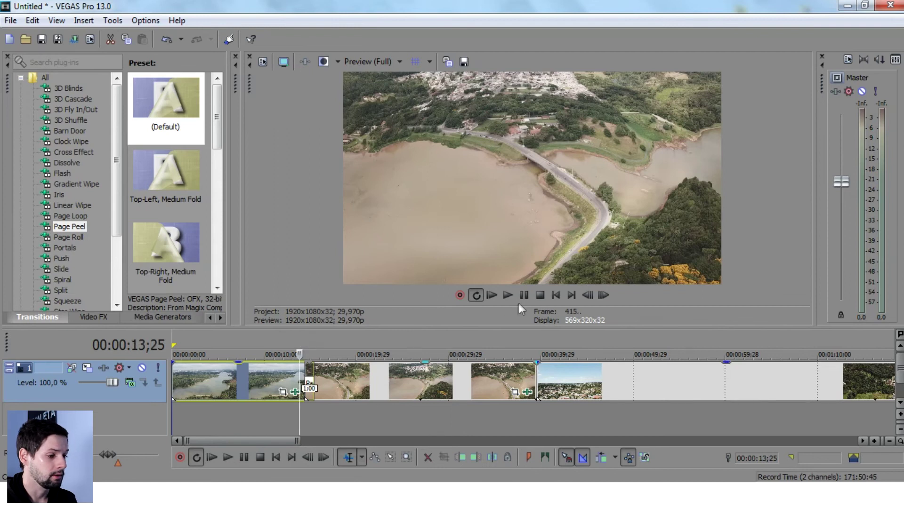
click(508, 295)
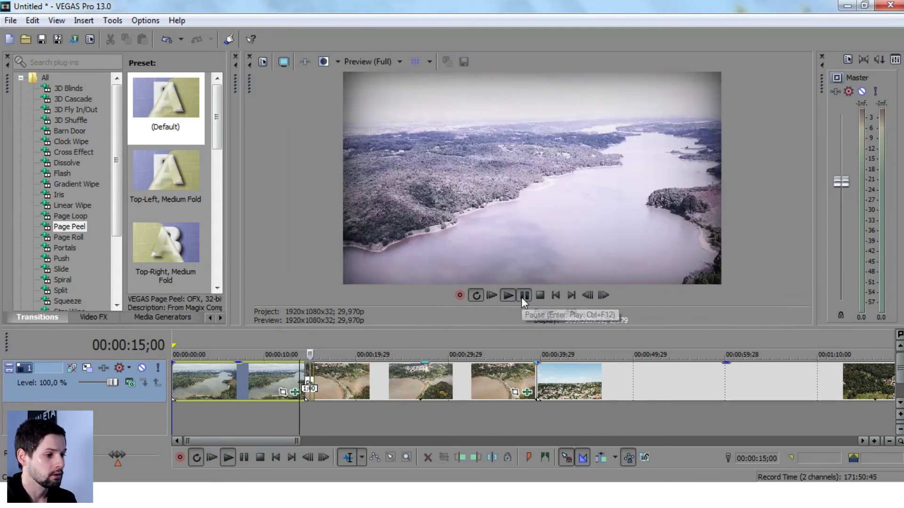
click(300, 339)
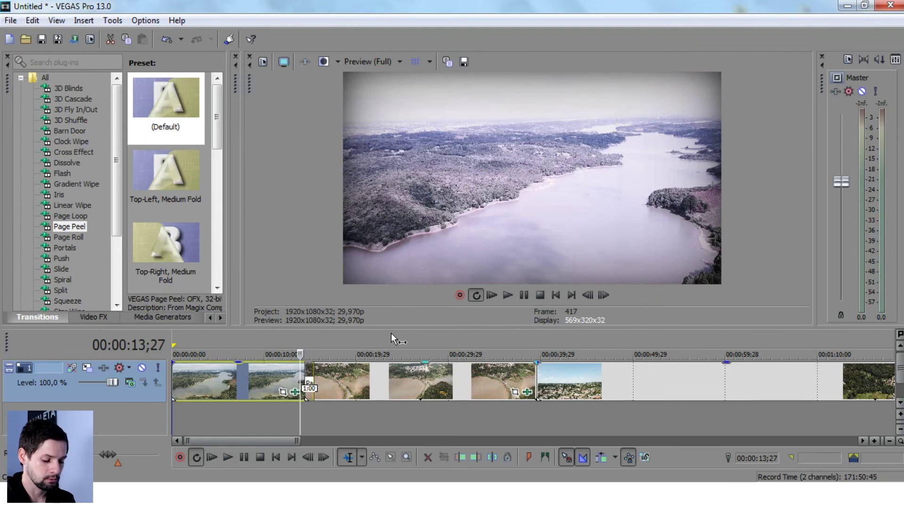
key(alt+Right)
key(alt+Right)
key(alt+Right)
key(alt+Right)
key(alt+Right)
key(alt+Right)
key(alt+Right)
key(alt+Right)
key(alt+Right)
key(alt+Right)
key(alt+Right)
key(alt+Right)
key(alt+Right)
key(alt+Right)
key(alt+Right)
key(alt+Right)
key(alt+Right)
key(alt+Right)
key(alt+Right)
key(alt+Right)
key(alt+Right)
key(alt+Right)
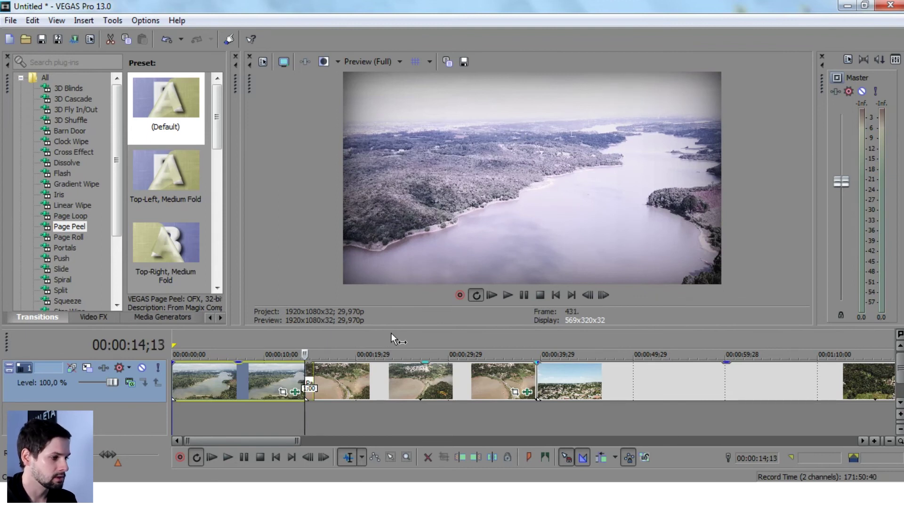
key(alt+Right)
key(alt+Right)
key(alt+Right)
key(alt+Right)
key(alt+Right)
key(alt+Right)
key(alt+Right)
key(alt+Right)
key(alt+Right)
key(alt+Right)
key(alt+Right)
key(alt+Right)
key(alt+Right)
key(alt+Right)
key(alt+Right)
key(alt+Right)
key(alt+Right)
key(alt+Right)
key(alt+Left)
key(alt+Left)
key(alt+Left)
key(alt+Left)
key(alt+Left)
key(alt+Left)
key(alt+Left)
key(alt+Left)
key(alt+Left)
key(alt+Left)
key(alt+Left)
key(alt+Left)
key(alt+Left)
key(alt+Left)
key(alt+Left)
key(alt+Left)
key(alt+Left)
key(alt+Left)
key(alt+Left)
key(alt+Left)
key(alt+Right)
key(alt+Right)
key(alt+Right)
key(alt+Right)
key(alt+Right)
key(alt+Right)
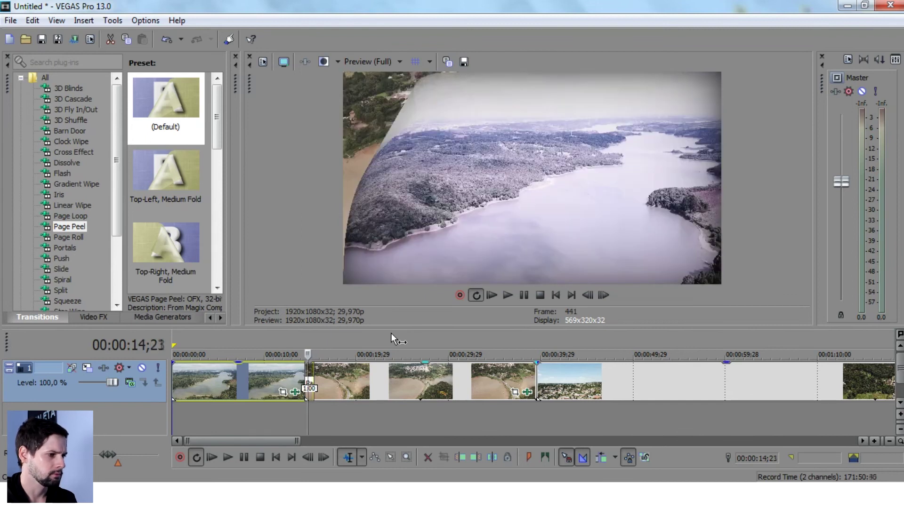
key(alt+Right)
key(alt+Right)
key(alt+Right)
key(alt+Right)
key(alt+Right)
key(alt+Right)
key(alt+Right)
key(alt+Right)
key(alt+Right)
key(alt+Right)
key(alt+Right)
key(alt+Right)
key(alt+Right)
key(alt+Right)
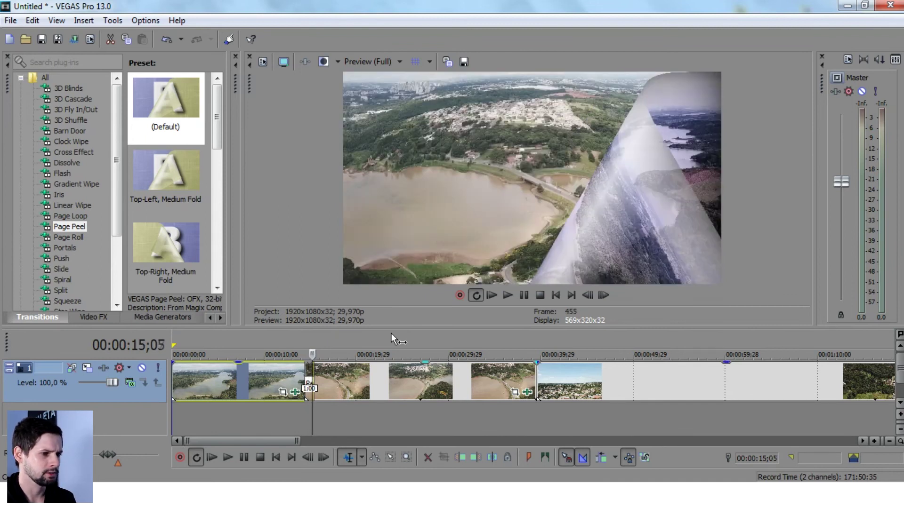
key(alt+Right)
key(alt+Right)
key(alt+Right)
key(alt+Right)
key(alt+Right)
key(alt+Right)
key(alt+Right)
key(alt+Right)
key(alt+Right)
key(alt+Right)
key(alt+Right)
key(alt+Right)
key(alt+Right)
key(alt+Right)
key(alt+Right)
key(alt+Right)
key(alt+Right)
key(alt+Right)
key(alt+Right)
key(alt+Right)
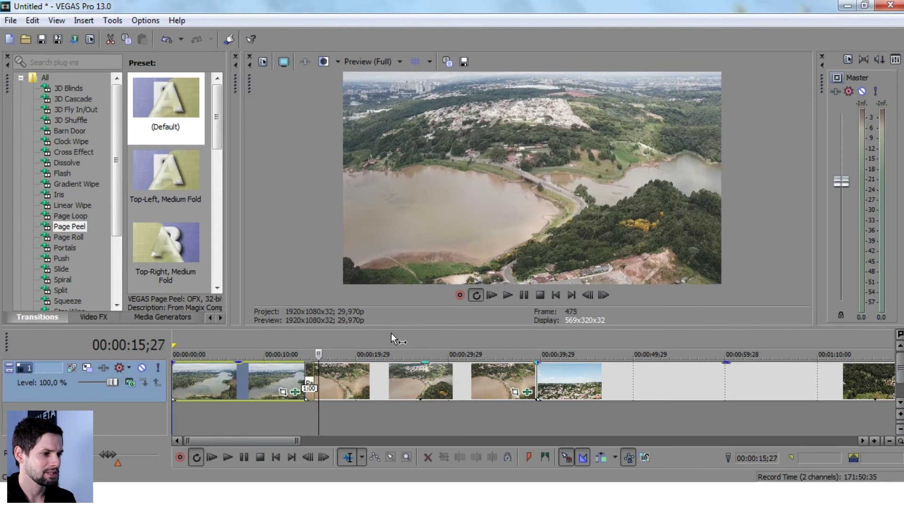
key(alt+Right)
key(alt+Right)
key(alt+Right)
key(alt+Right)
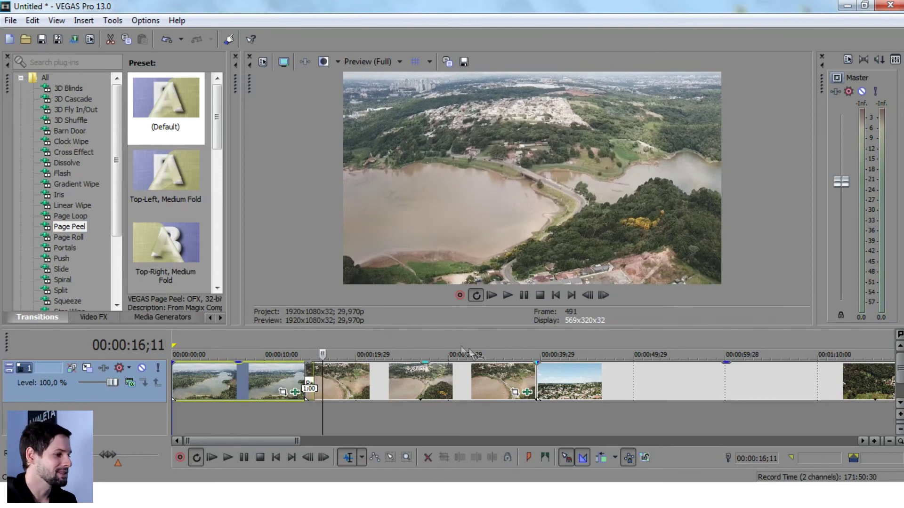
Apply the default Zoom transition between the second and third clips and set its stereoscopic 3D depth to 0,041
drag(113, 220, 120, 285)
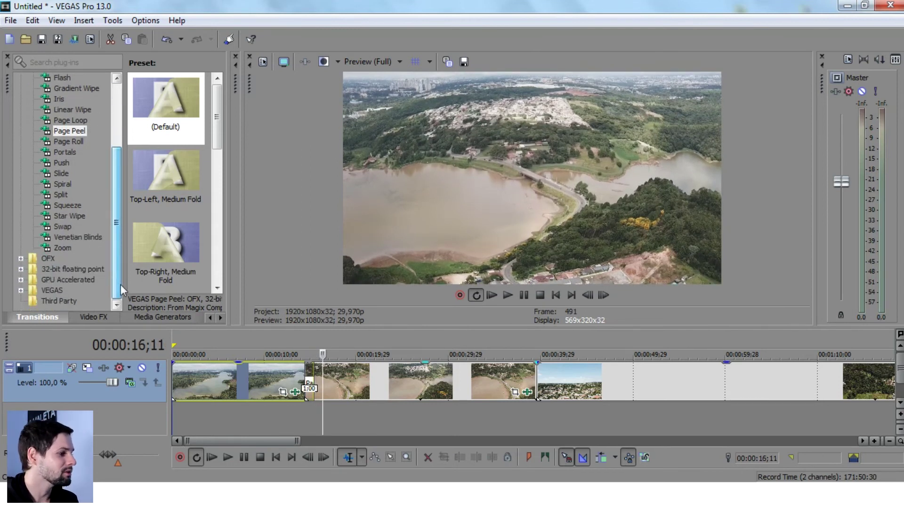
click(68, 208)
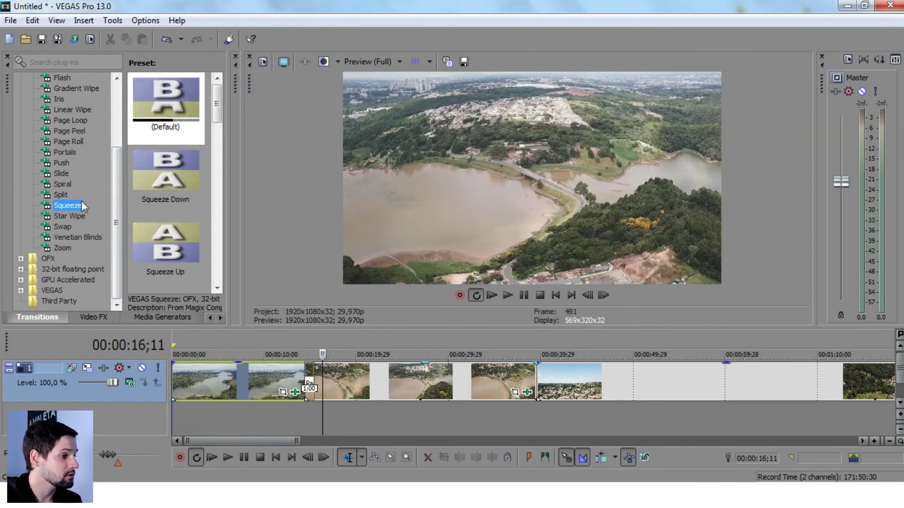
click(64, 227)
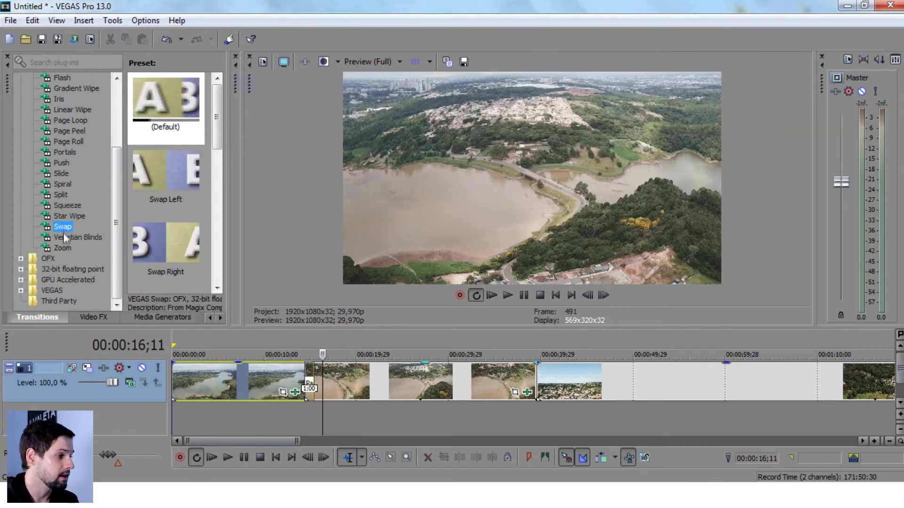
click(72, 238)
click(64, 249)
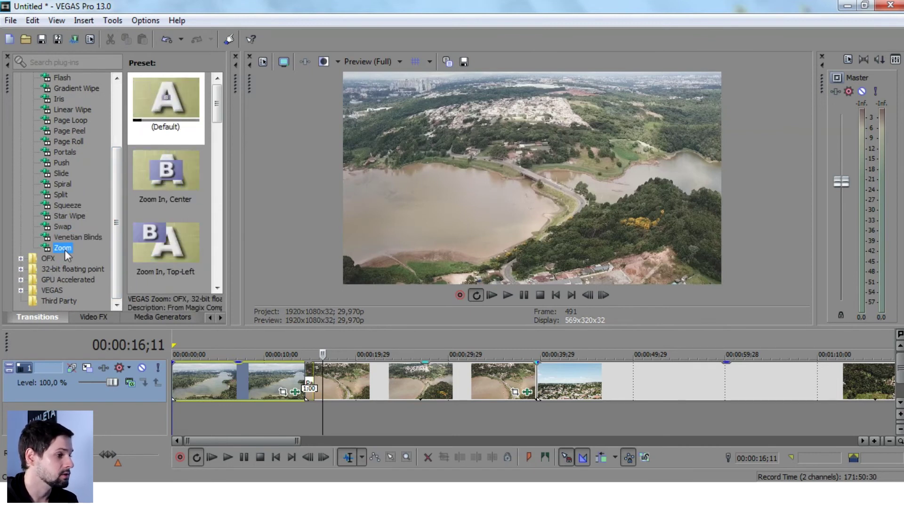
drag(162, 108, 537, 384)
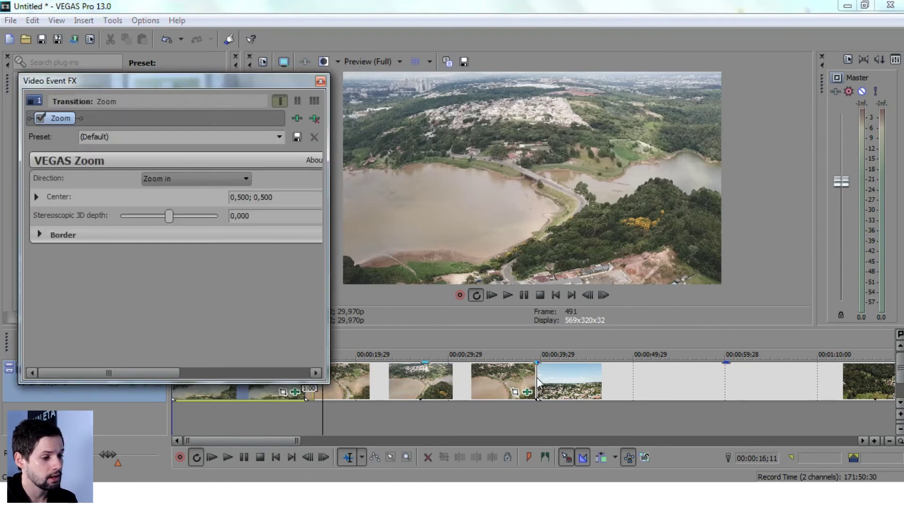
drag(196, 223, 190, 217)
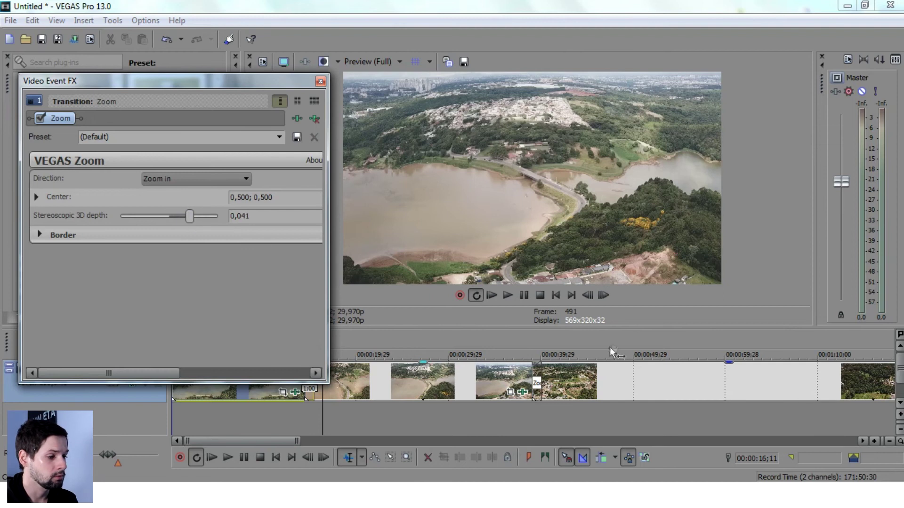
Lengthen the Zoom transition to 3:18 by moving the third clip further over the second, and play it back
click(531, 343)
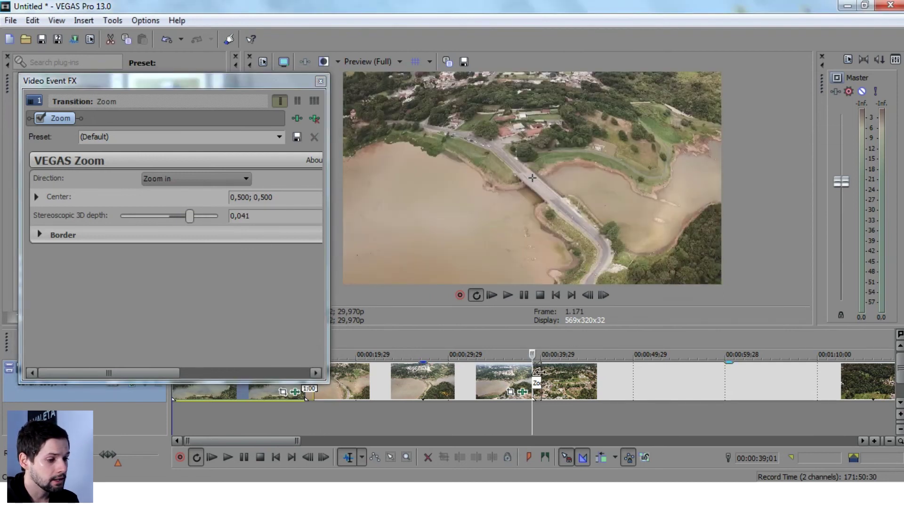
mouse_move(536, 372)
mouse_down()
mouse_move(565, 373)
mouse_move(542, 375)
mouse_up()
drag(632, 384, 604, 389)
drag(513, 375, 517, 368)
click(509, 342)
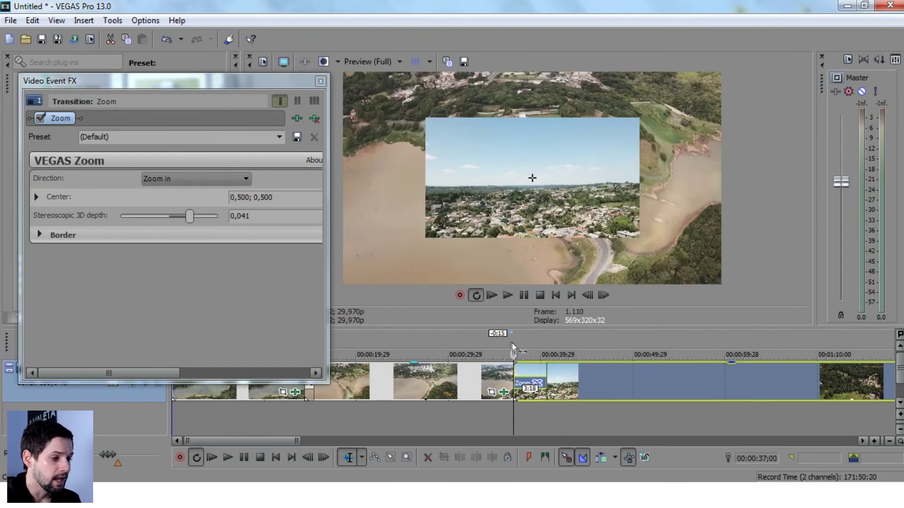
click(507, 297)
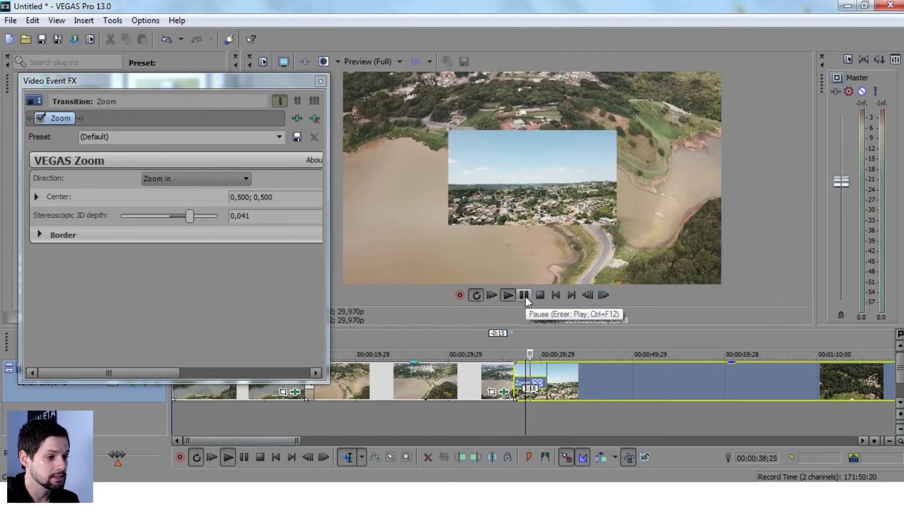
click(526, 297)
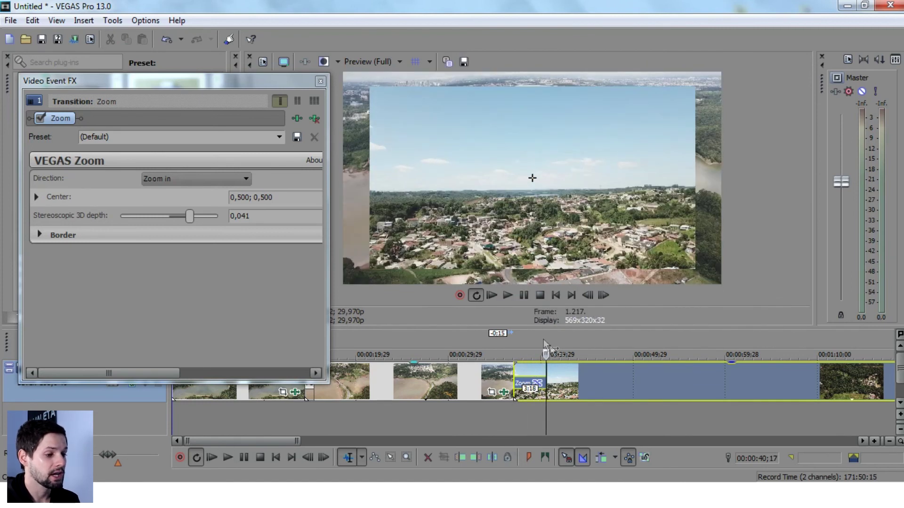
Shorten the Zoom transition to 1:00 by reducing the overlap of the second and third clips, and play it back
mouse_move(597, 380)
mouse_down()
mouse_move(544, 383)
mouse_move(595, 378)
mouse_up()
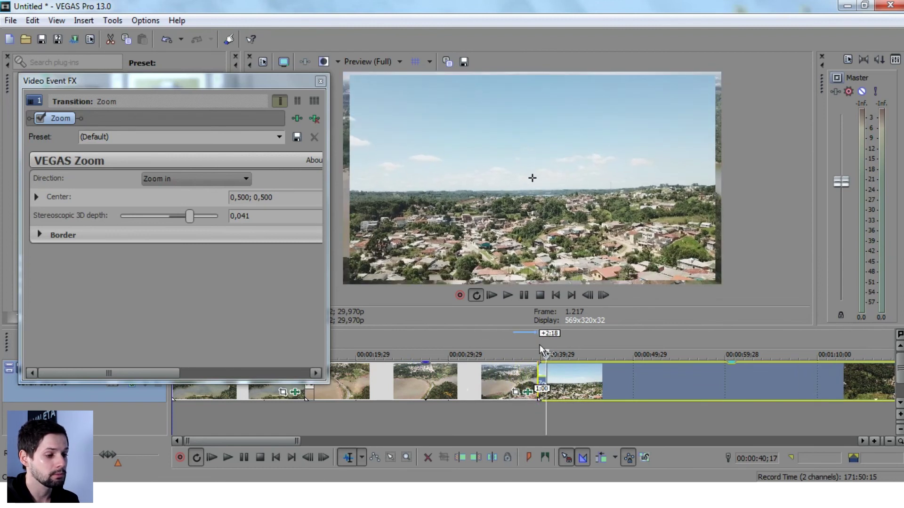
click(508, 295)
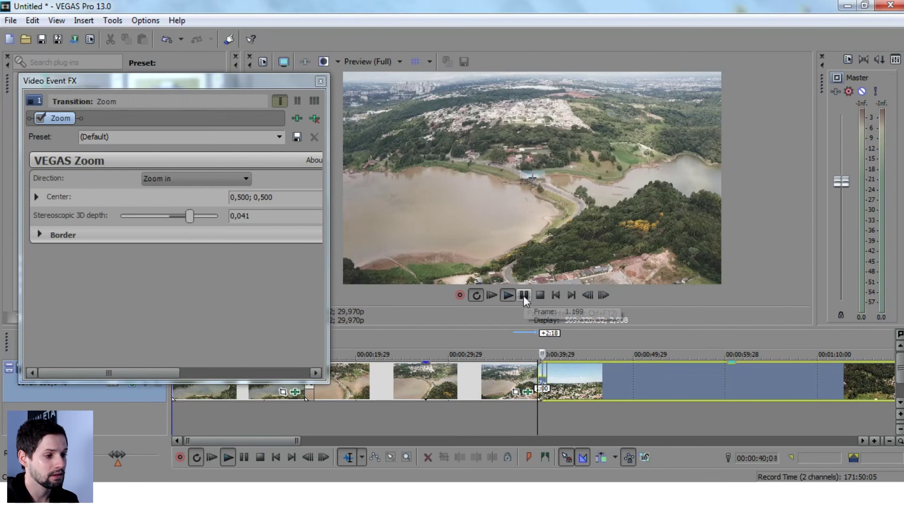
click(524, 296)
Extend the overlap of the second and third clips so the Zoom transition lasts 5:18, and play it back
drag(588, 371, 466, 347)
click(485, 340)
click(512, 295)
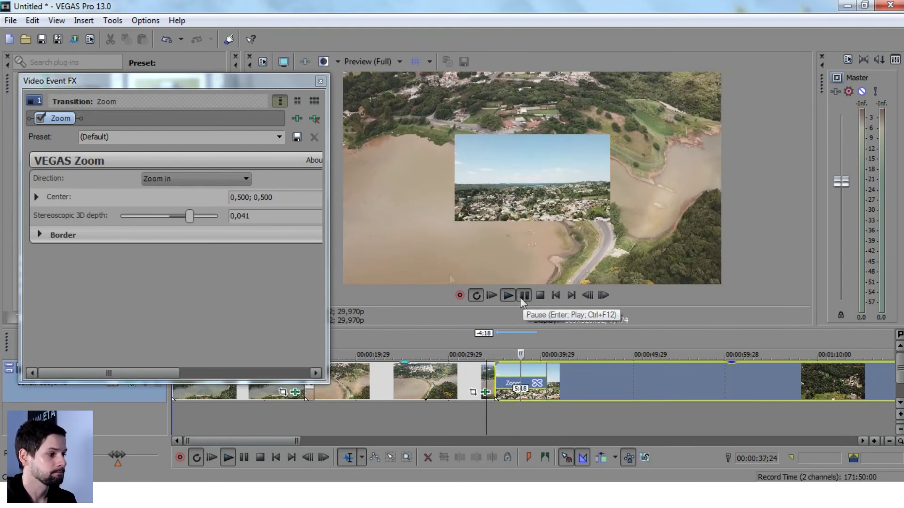
click(522, 296)
Set the Zoom transition's stereoscopic 3D depth to -0,025, check its direction and border options, and close the settings
drag(190, 217, 213, 202)
click(246, 179)
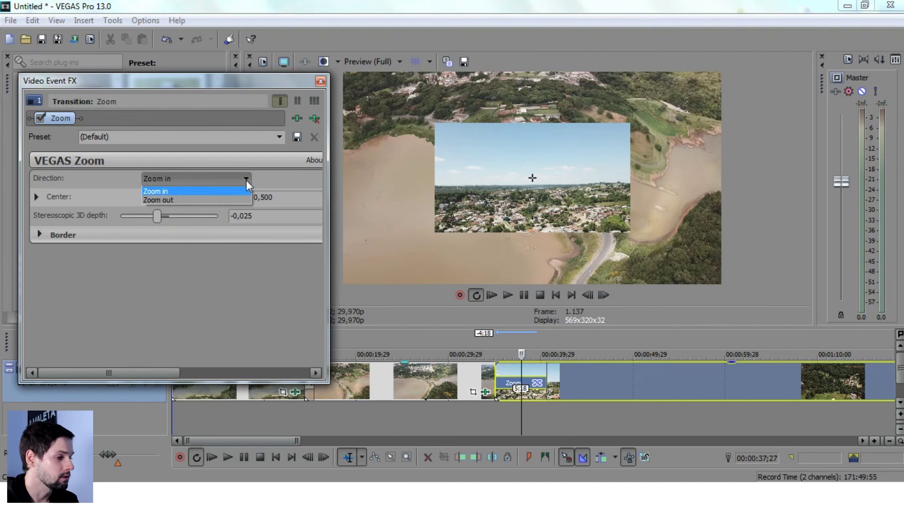
click(246, 179)
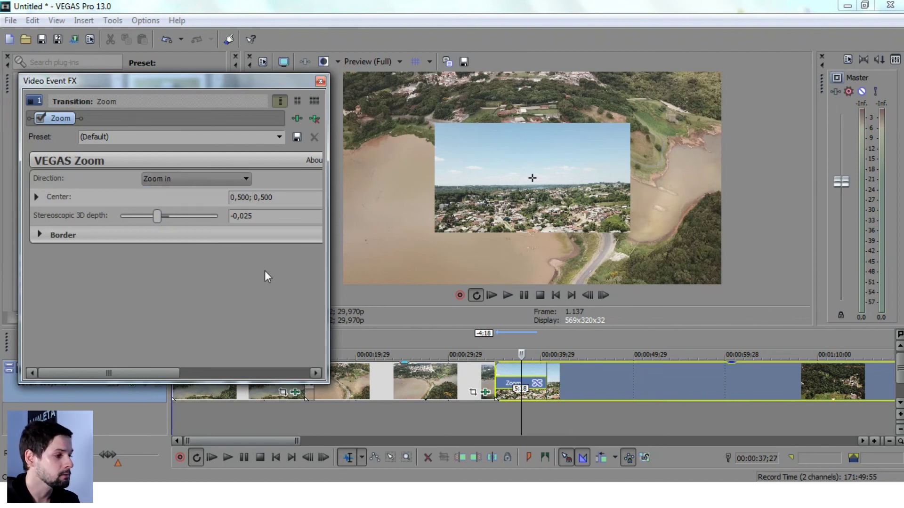
click(39, 235)
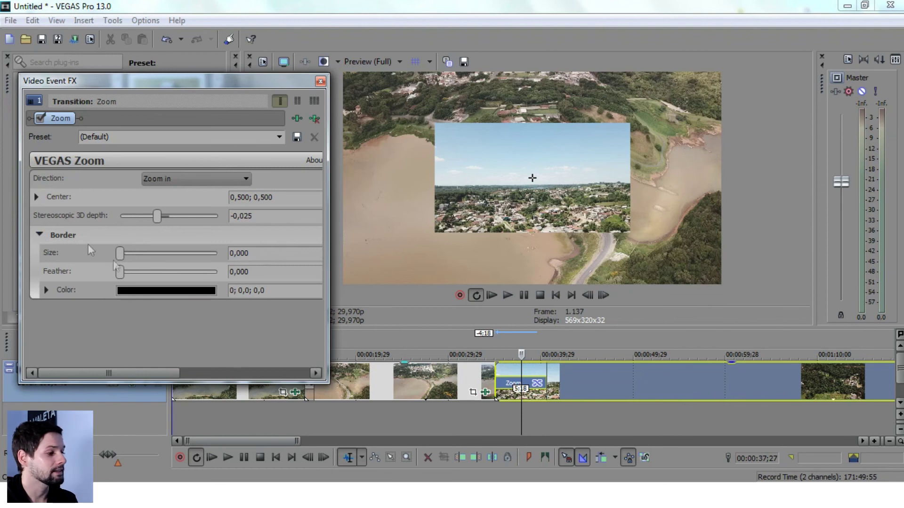
click(39, 235)
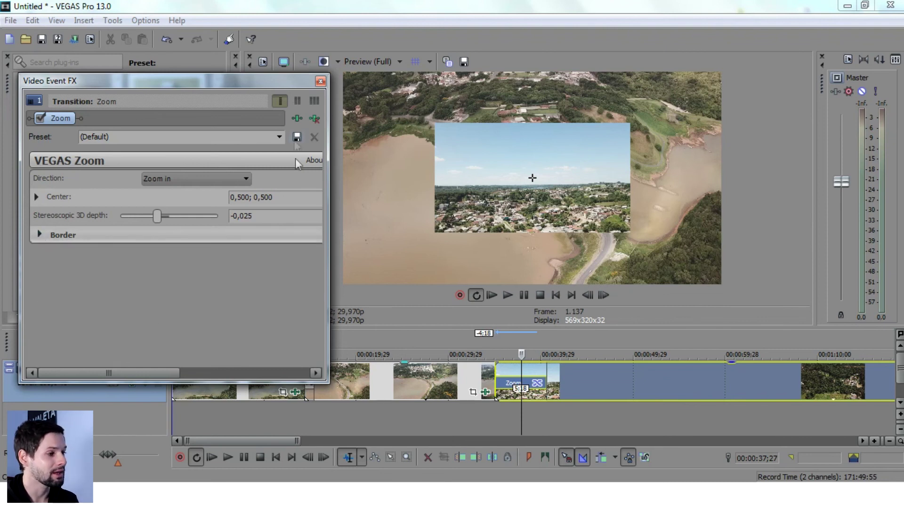
click(320, 82)
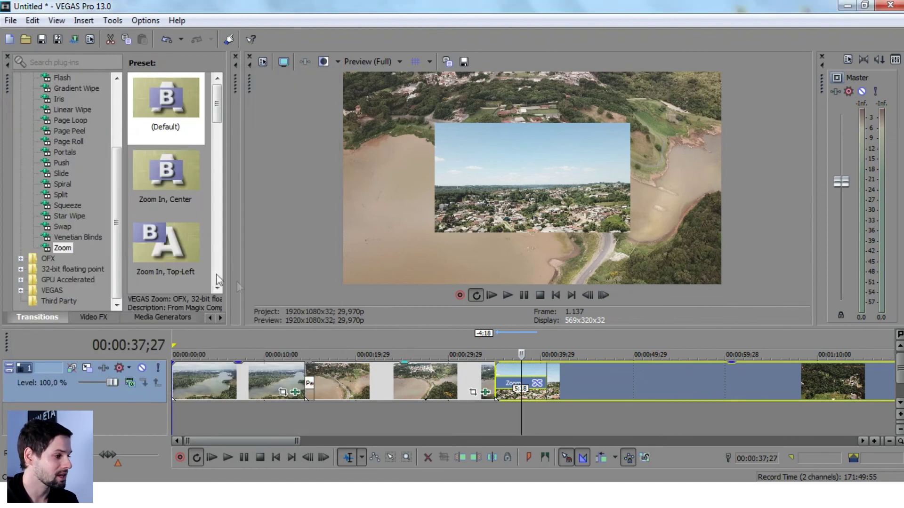
drag(118, 179, 123, 112)
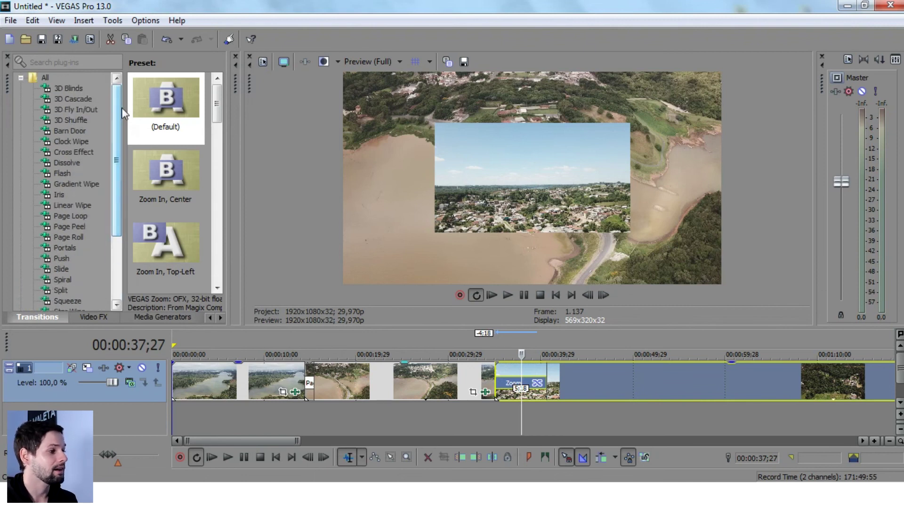